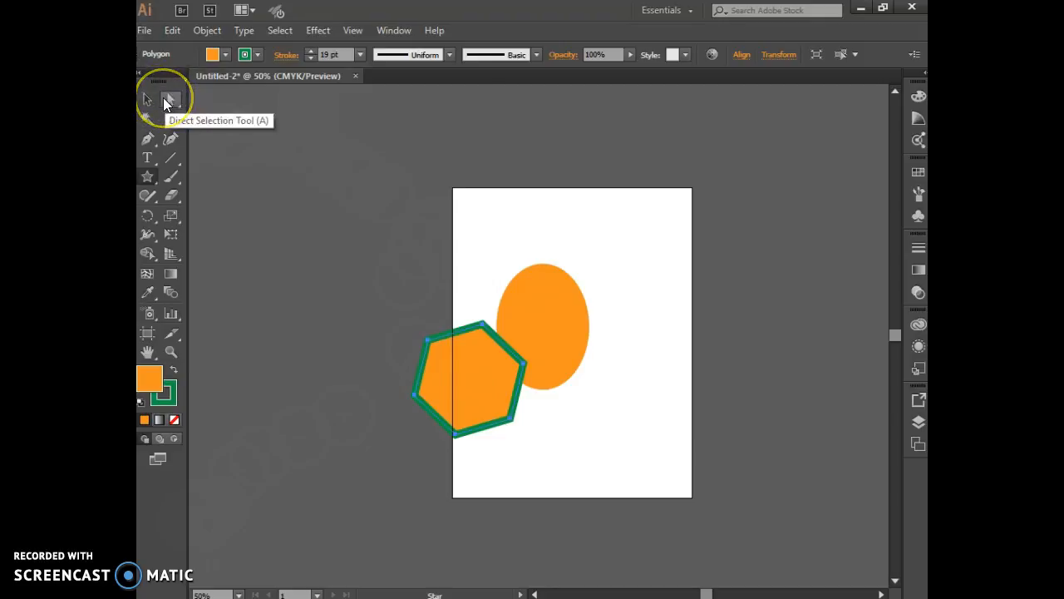
Step: Deselect the green-outlined hexagon using the Direct Selection tool
{"action": "left_click", "coordinate": [148, 100]}
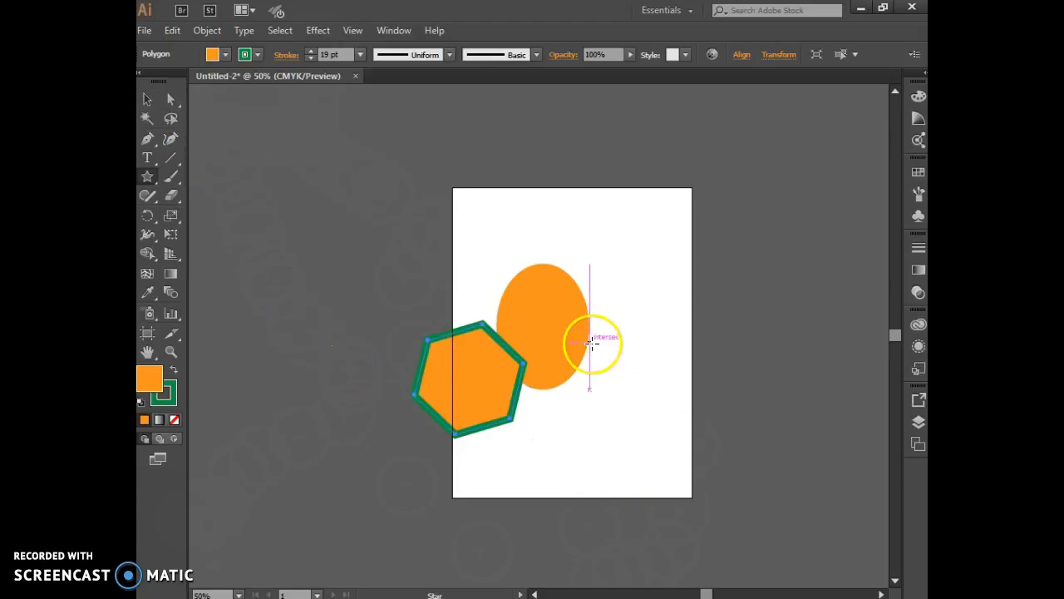
{"action": "left_click", "coordinate": [148, 103]}
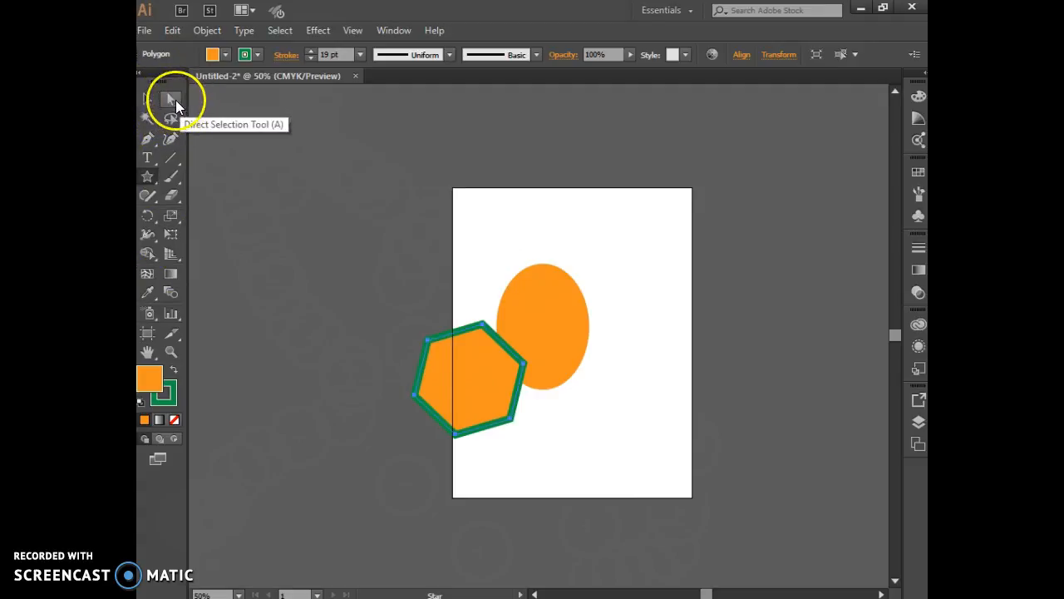
{"action": "mouse_move", "coordinate": [176, 101]}
{"action": "left_mouse_down"}
{"action": "mouse_move", "coordinate": [212, 102]}
{"action": "mouse_move", "coordinate": [214, 122]}
{"action": "mouse_move", "coordinate": [205, 99]}
{"action": "mouse_move", "coordinate": [172, 98]}
{"action": "left_mouse_up"}
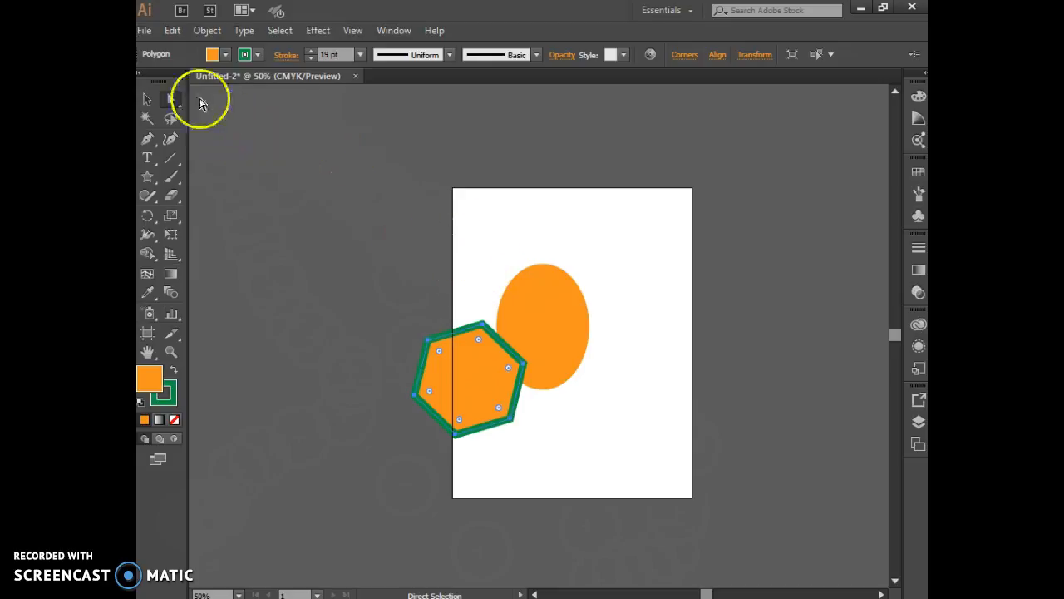
{"action": "left_click_drag", "start_coordinate": [172, 101], "coordinate": [224, 103]}
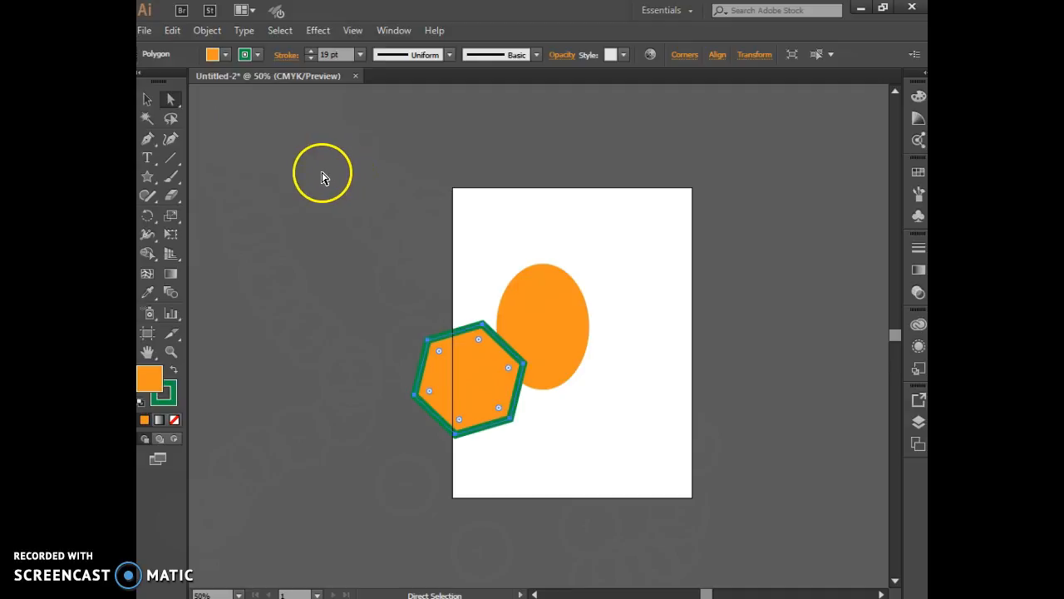
{"action": "left_click_drag", "start_coordinate": [171, 102], "coordinate": [229, 107]}
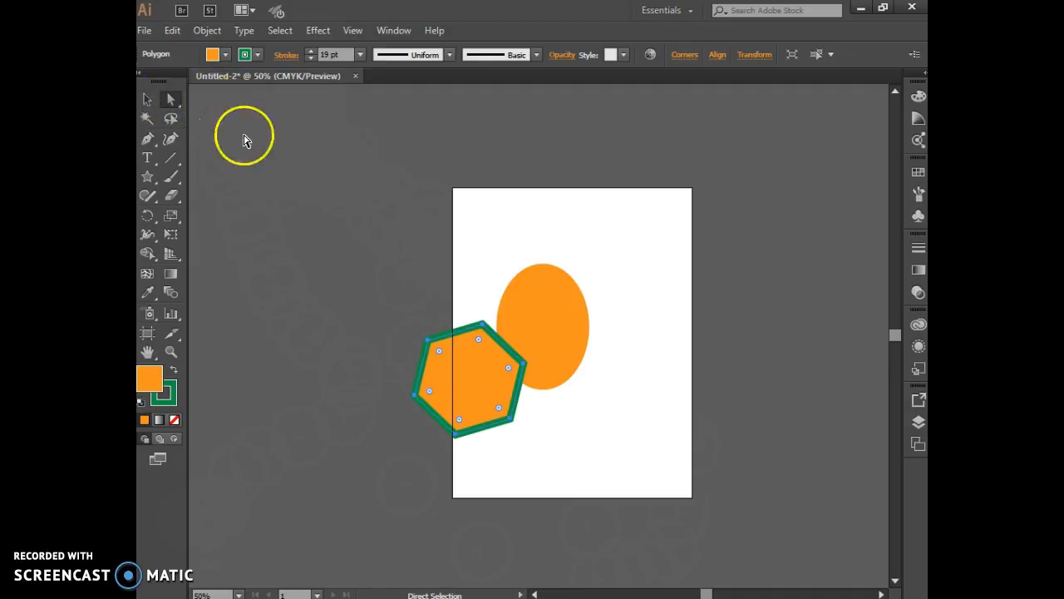
{"action": "left_click", "coordinate": [330, 225]}
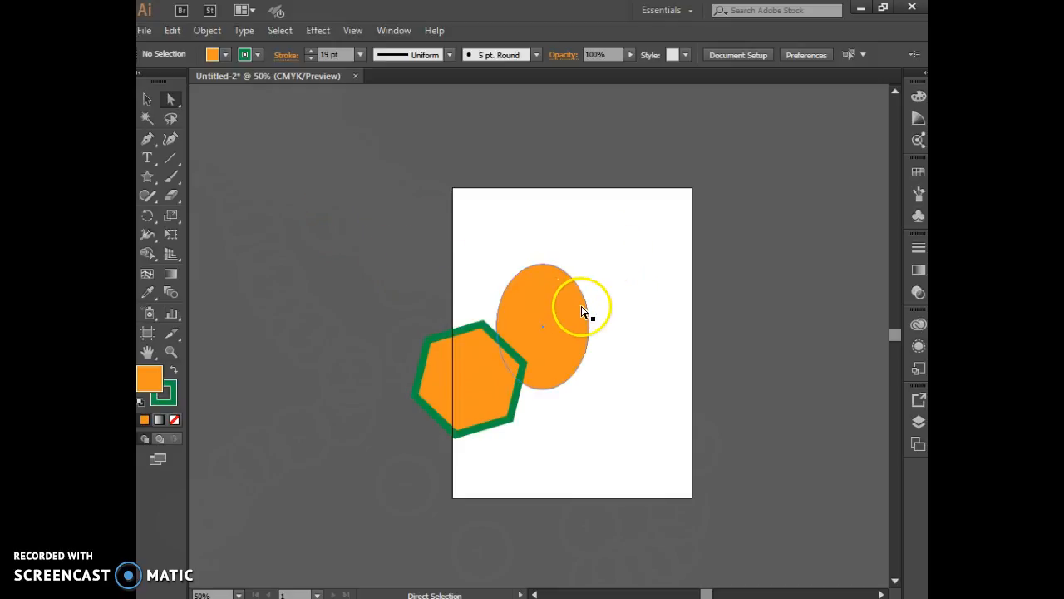
Step: Delete the orange ellipse from the artboard using the Selection tool
{"action": "left_click", "coordinate": [150, 100]}
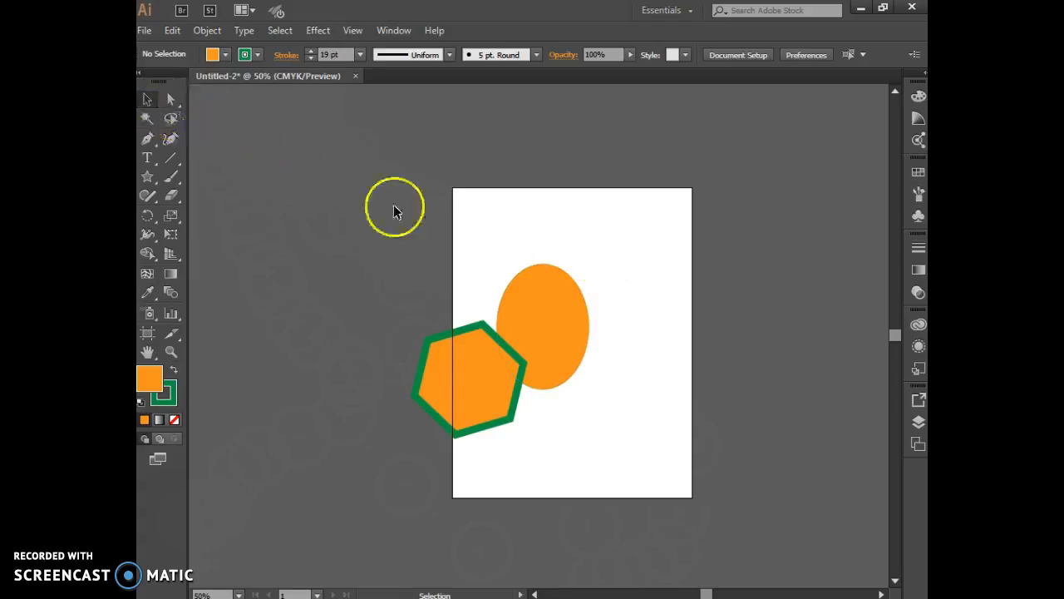
{"action": "left_click", "coordinate": [560, 305]}
{"action": "key", "text": "Delete"}
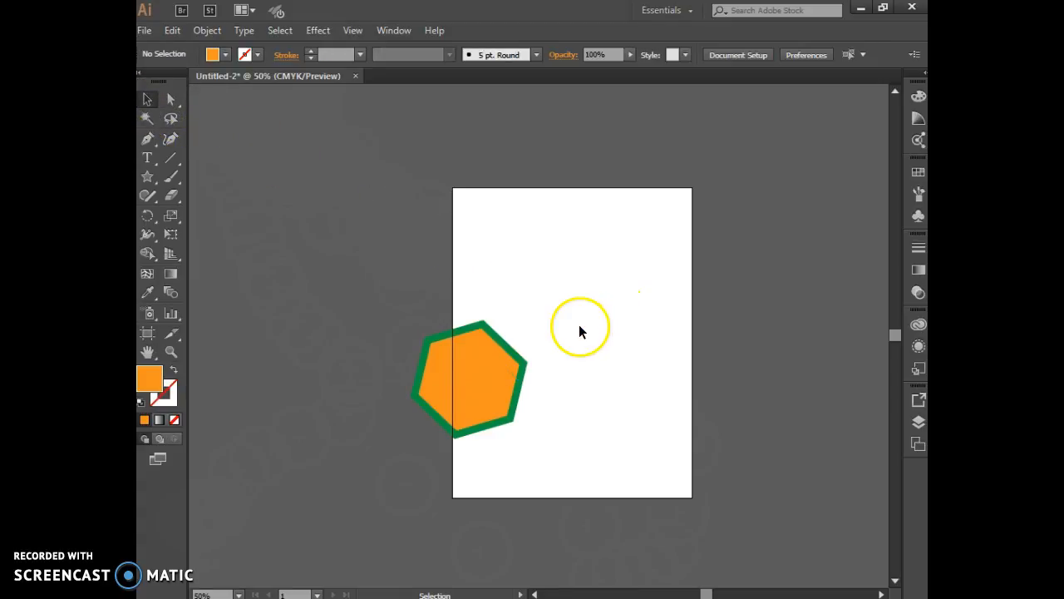
Step: Undo the ellipse deletion and the last stroke changes on the hexagon
{"action": "key", "text": "ctrl+z"}
{"action": "key", "text": "a"}
{"action": "key", "text": "ctrl+z"}
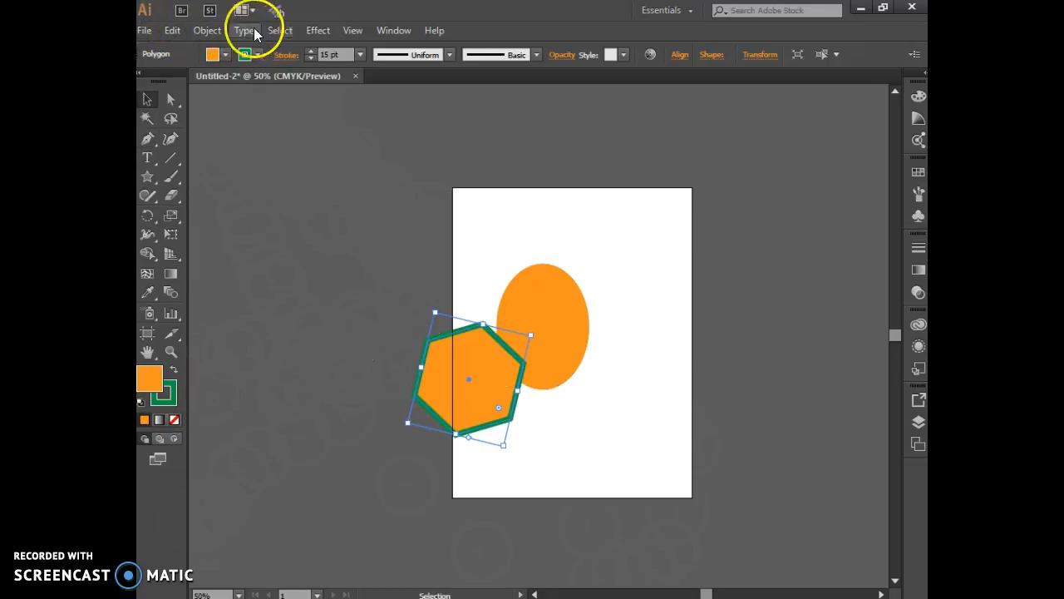
{"action": "left_click", "coordinate": [173, 30]}
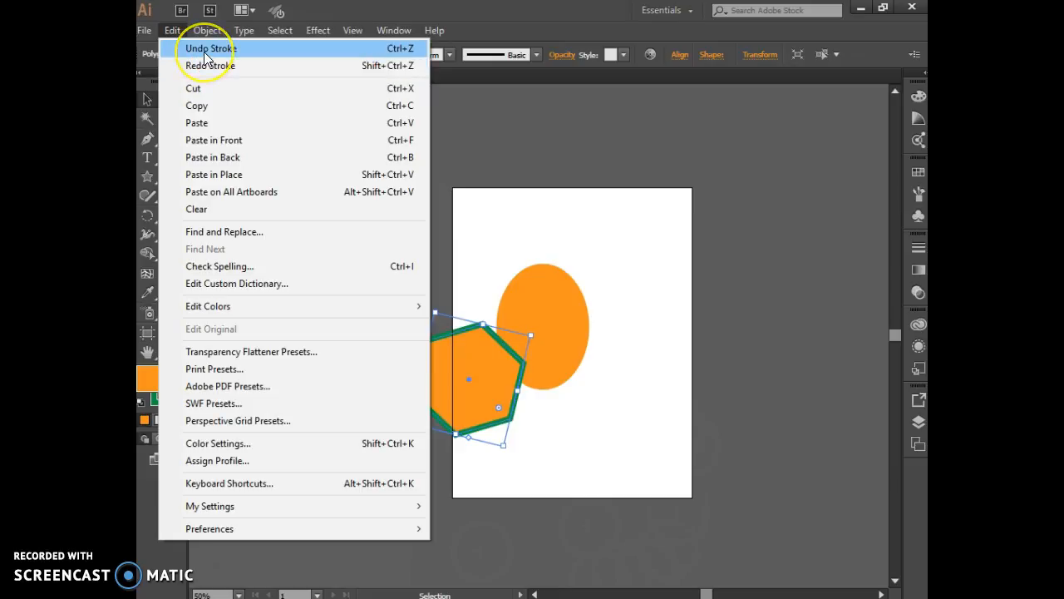
{"action": "left_click", "coordinate": [204, 53]}
{"action": "left_click", "coordinate": [172, 31]}
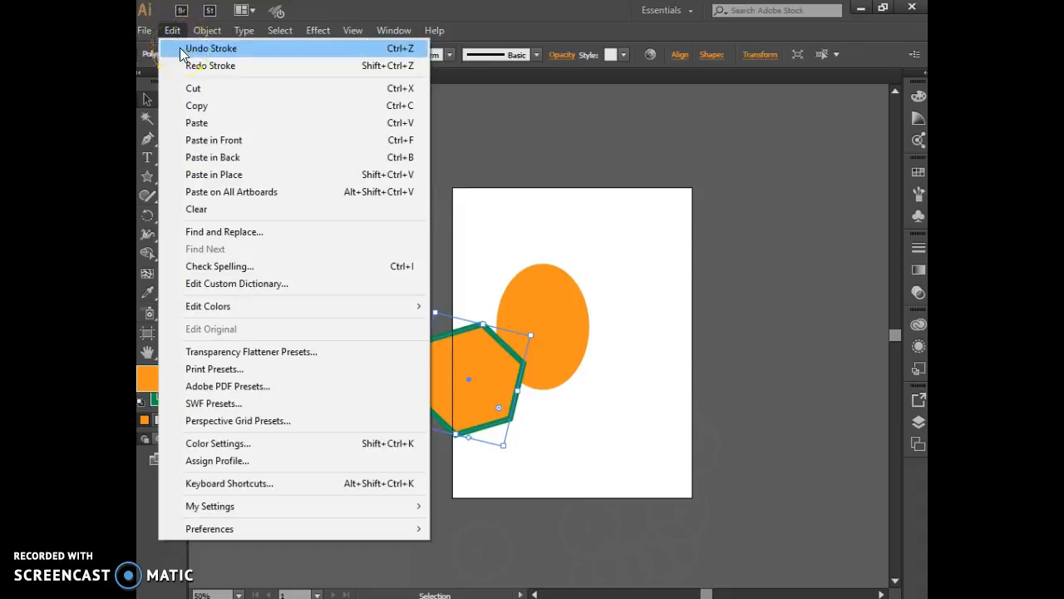
{"action": "left_click", "coordinate": [554, 230]}
Step: Enlarge the orange ellipse to about 4.12 in wide and 5 in high, then deselect it
{"action": "left_click", "coordinate": [569, 294]}
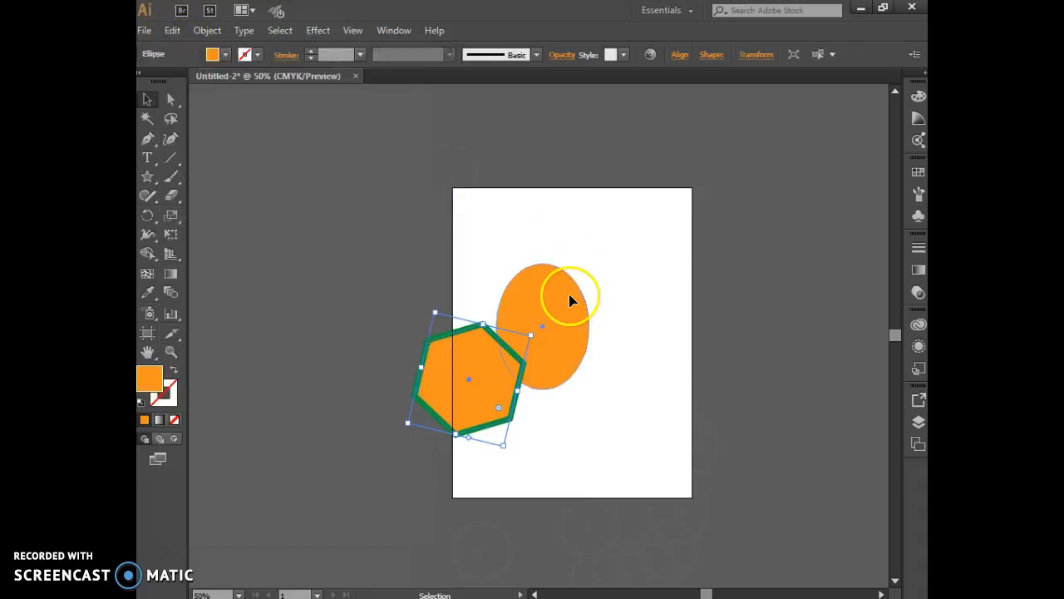
{"action": "left_click_drag", "start_coordinate": [590, 263], "coordinate": [613, 247]}
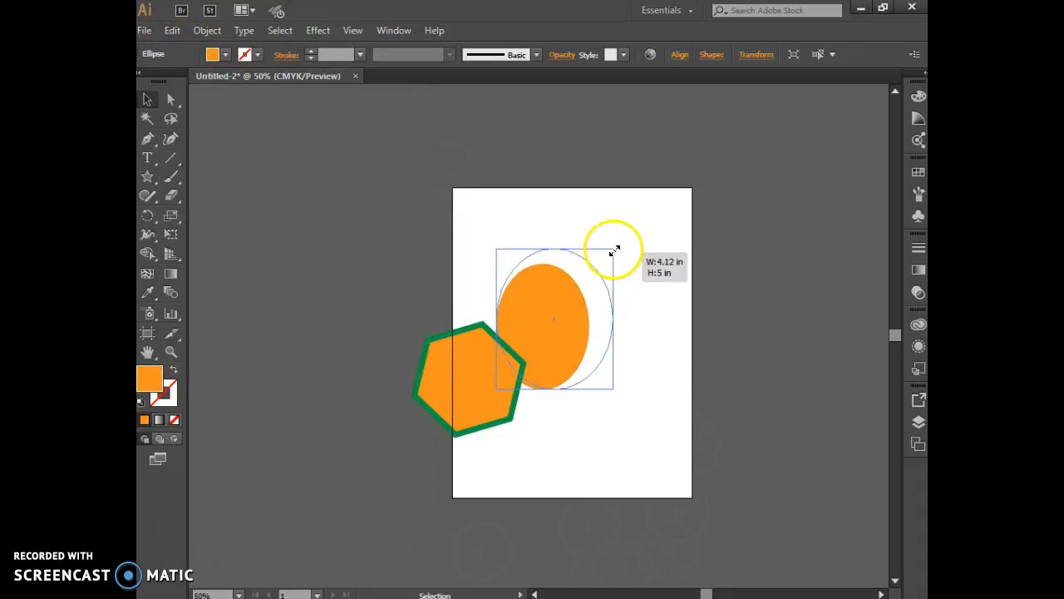
{"action": "left_click", "coordinate": [207, 30]}
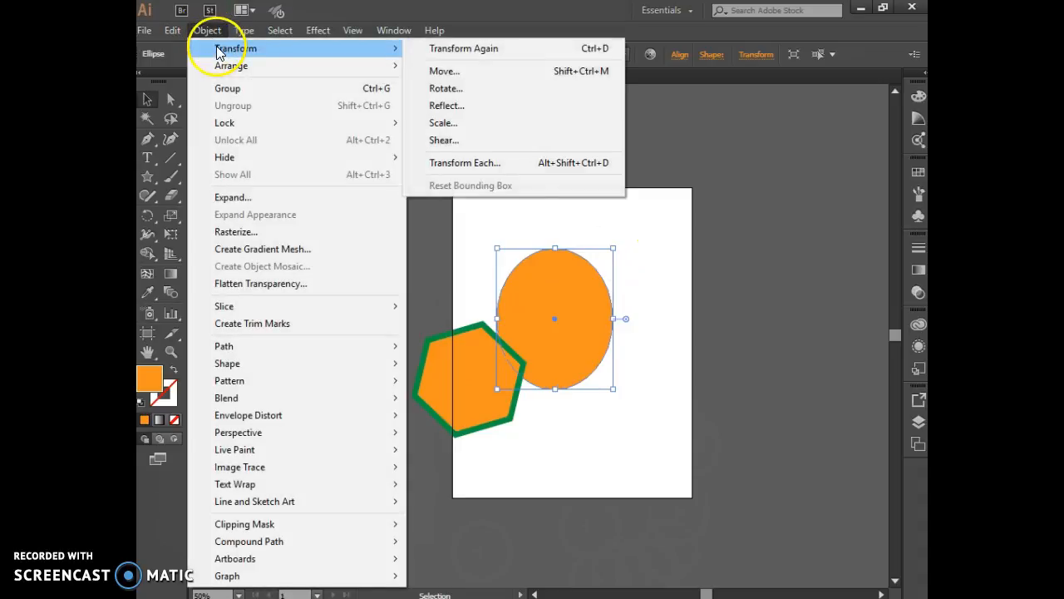
{"action": "left_click", "coordinate": [170, 31]}
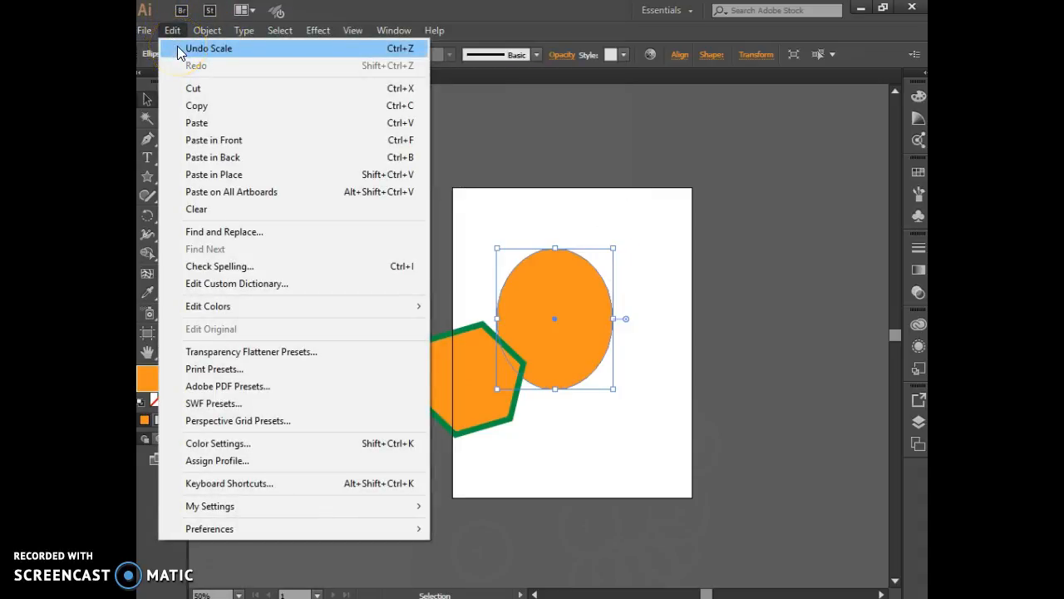
{"action": "left_click", "coordinate": [474, 204]}
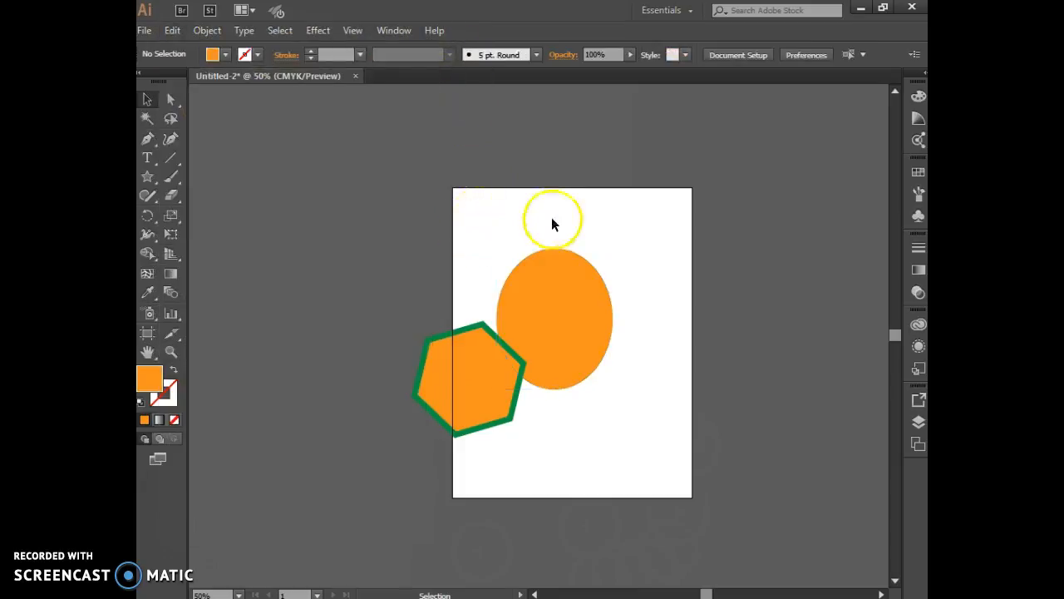
Step: Select the ellipse and the hexagon together and delete both shapes
{"action": "left_click", "coordinate": [573, 258]}
{"action": "left_click", "coordinate": [619, 226]}
{"action": "left_click_drag", "start_coordinate": [623, 223], "coordinate": [431, 443]}
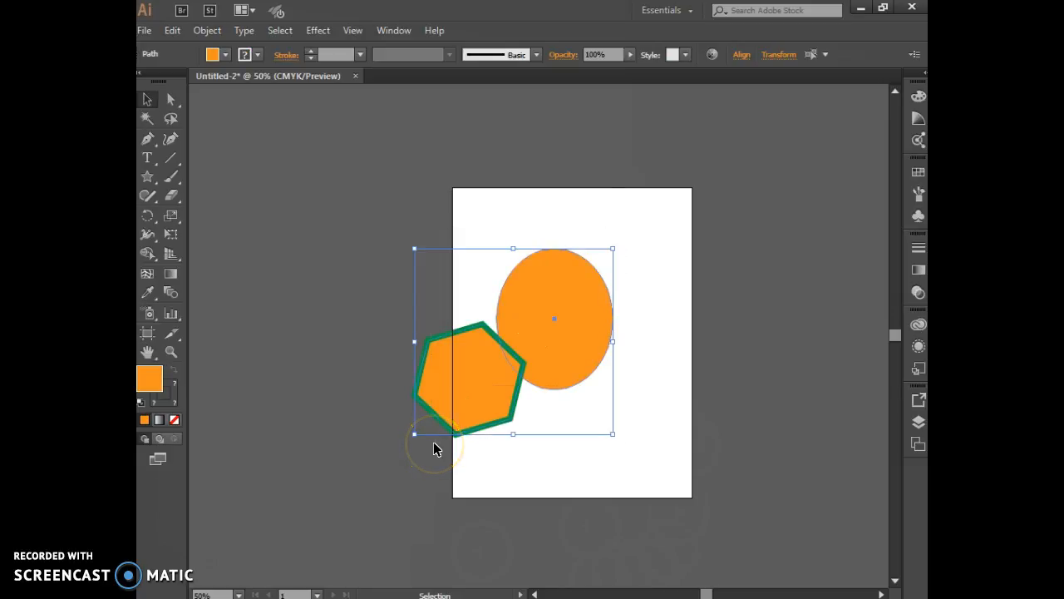
{"action": "key", "text": "Delete"}
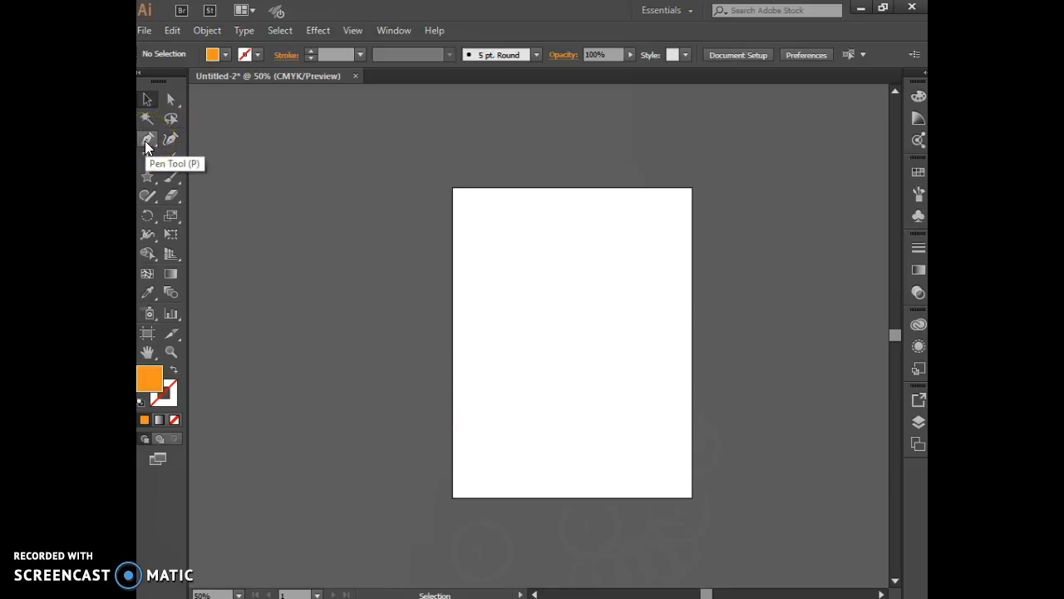
Step: Draw an open triangular path of two straight segments, about 5.75 in and 3.19 in long, with the Pen tool across the artboard's middle
{"action": "left_click", "coordinate": [146, 102]}
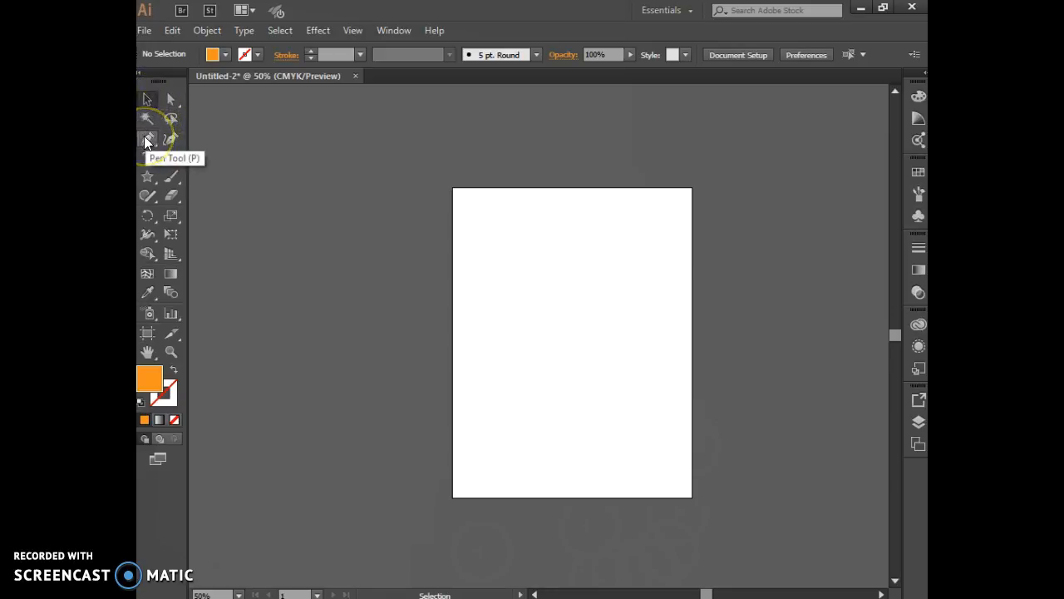
{"action": "left_click", "coordinate": [145, 140]}
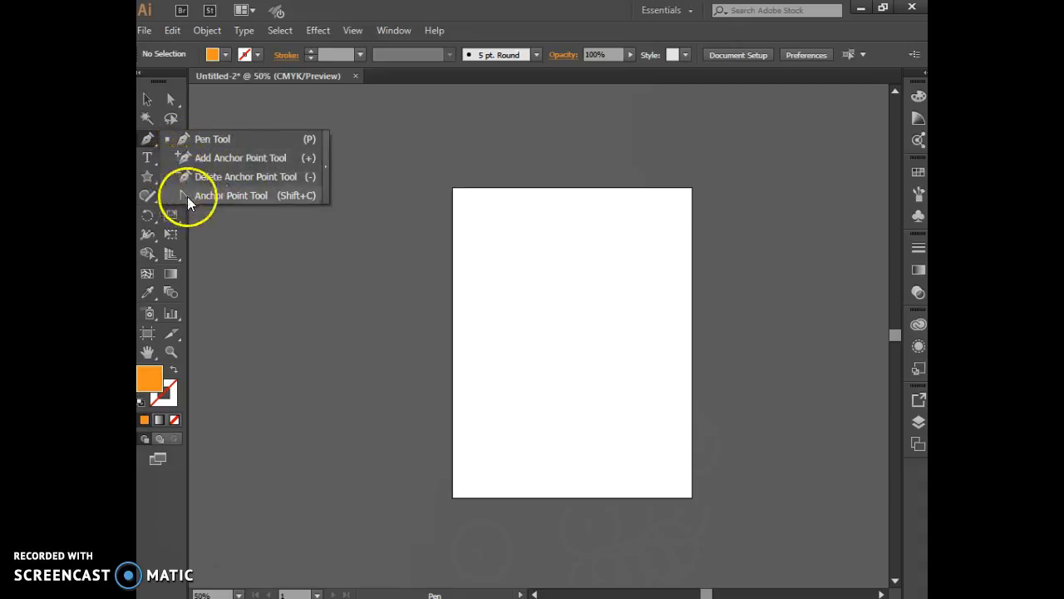
{"action": "left_click", "coordinate": [186, 142]}
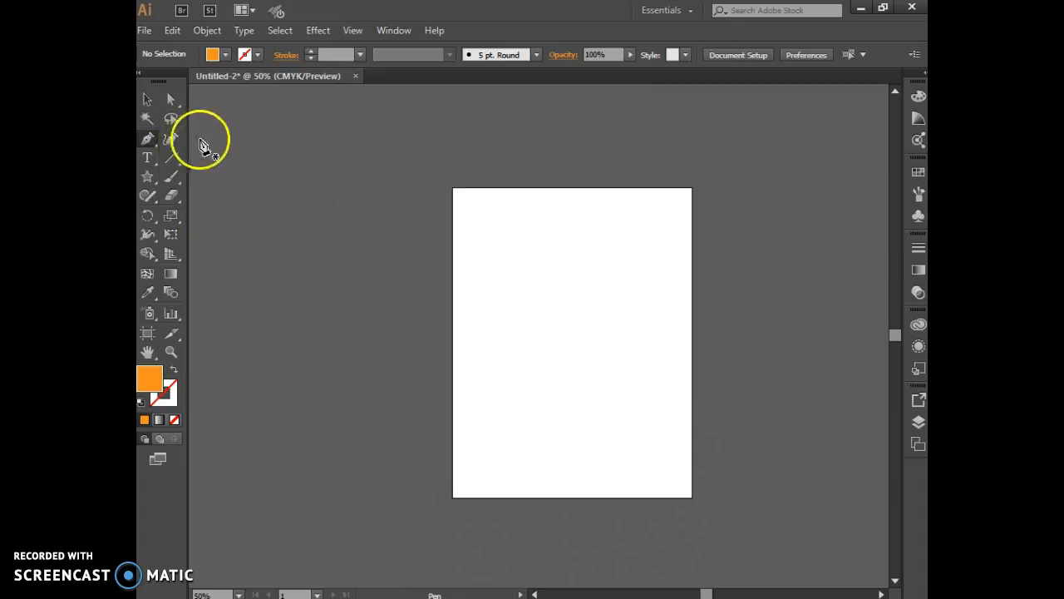
{"action": "left_click", "coordinate": [153, 137]}
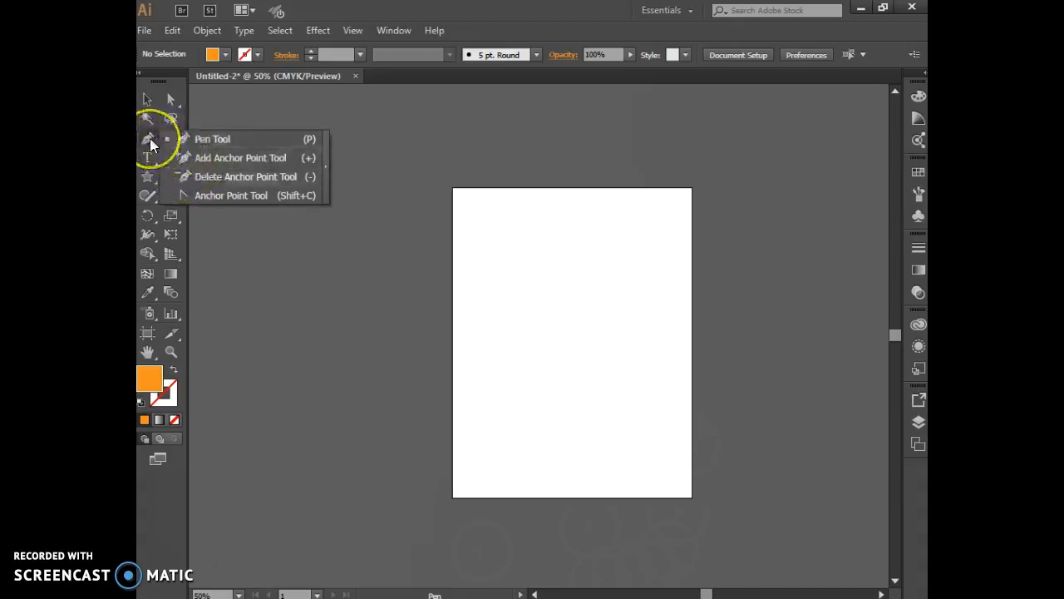
{"action": "left_click", "coordinate": [191, 141]}
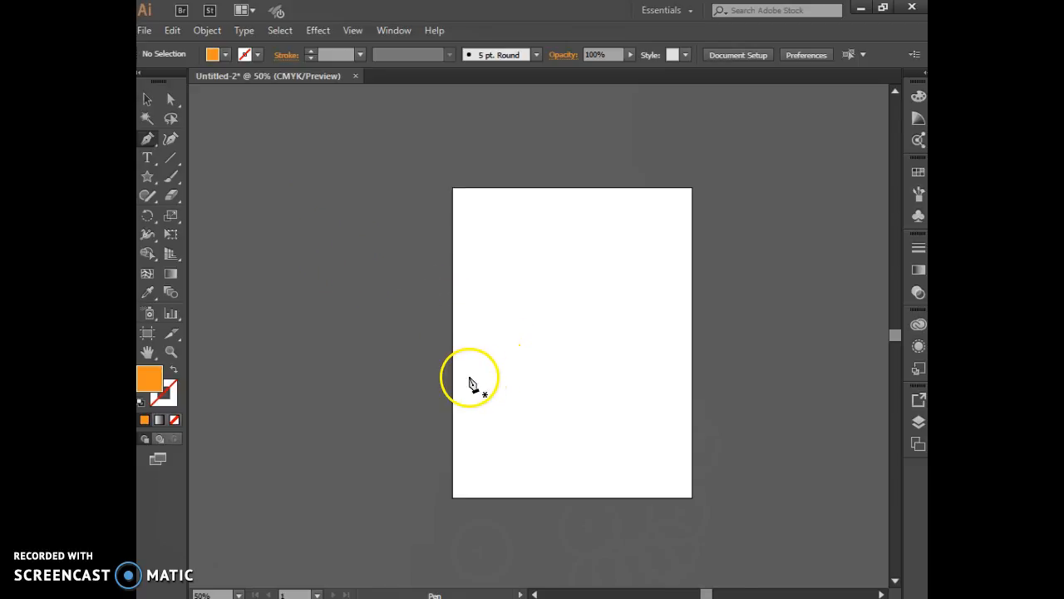
{"action": "left_click", "coordinate": [479, 327]}
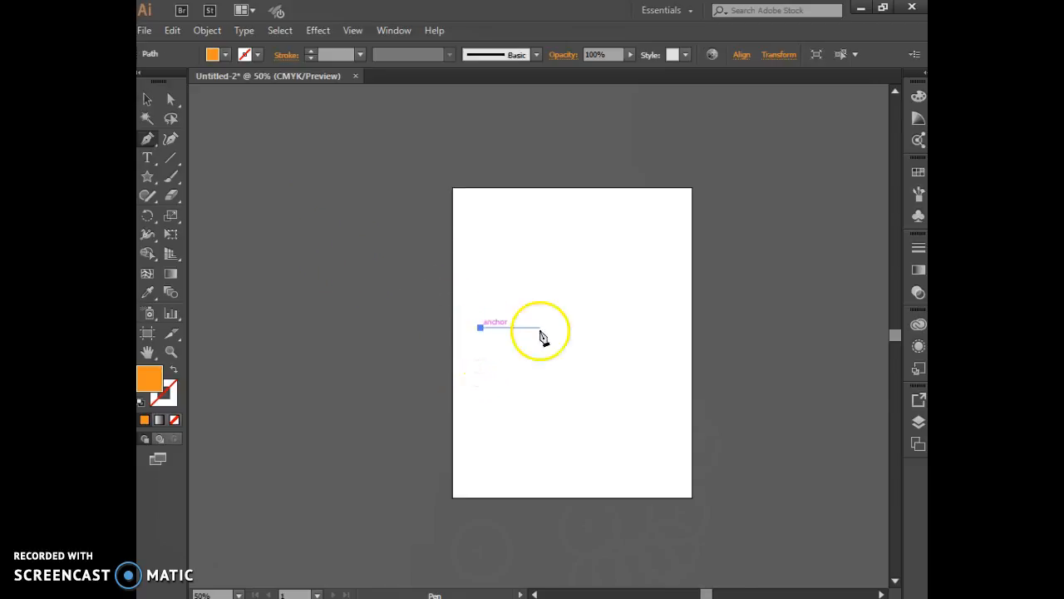
{"action": "left_click", "coordinate": [635, 281]}
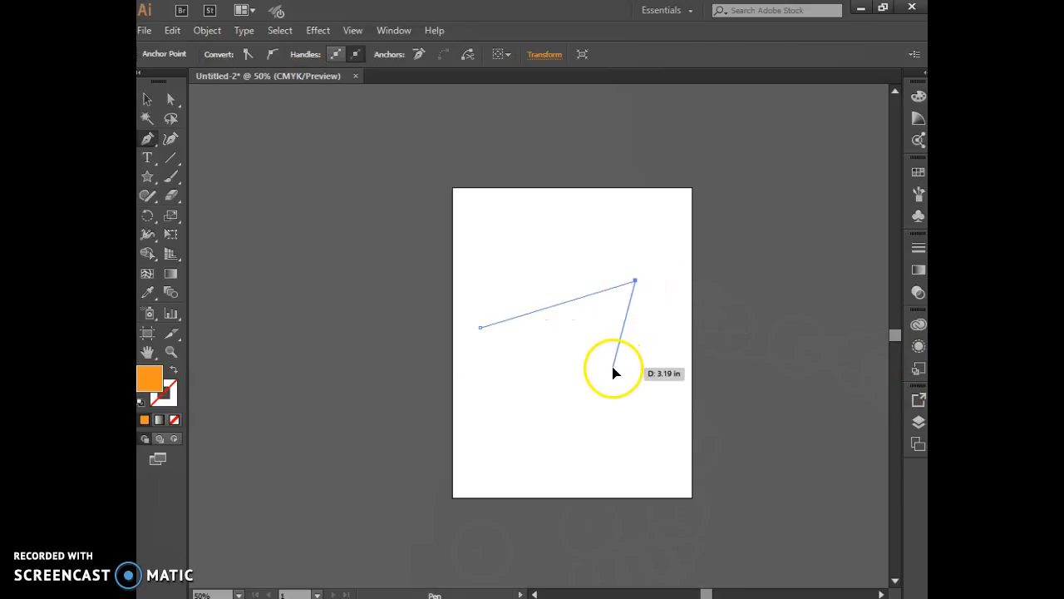
{"action": "left_click", "coordinate": [613, 366]}
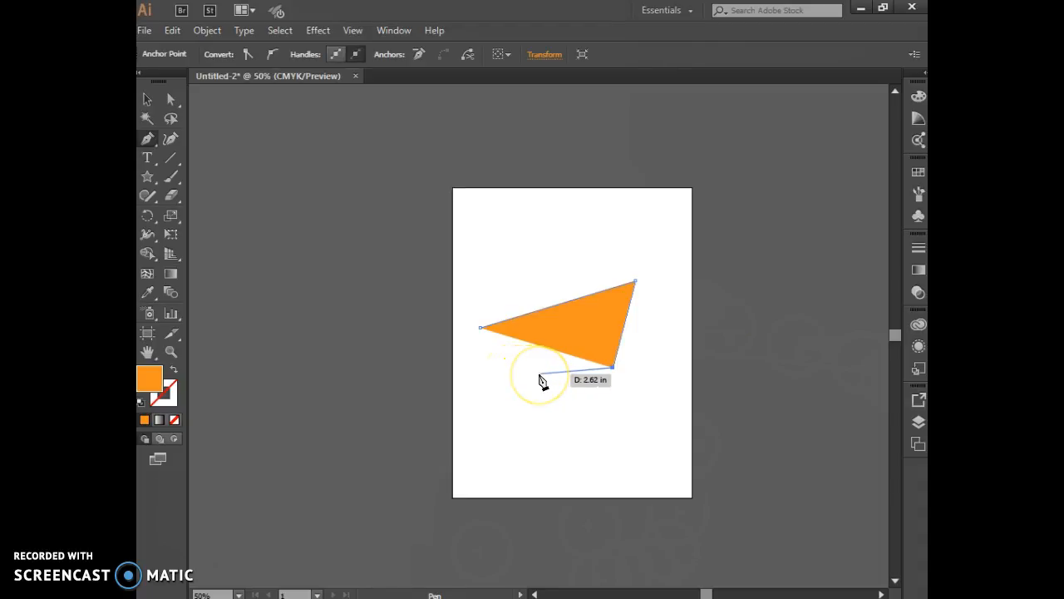
Step: Give the triangular path a magenta stroke with a weight of 29 pt and deselect it
{"action": "left_click", "coordinate": [148, 98]}
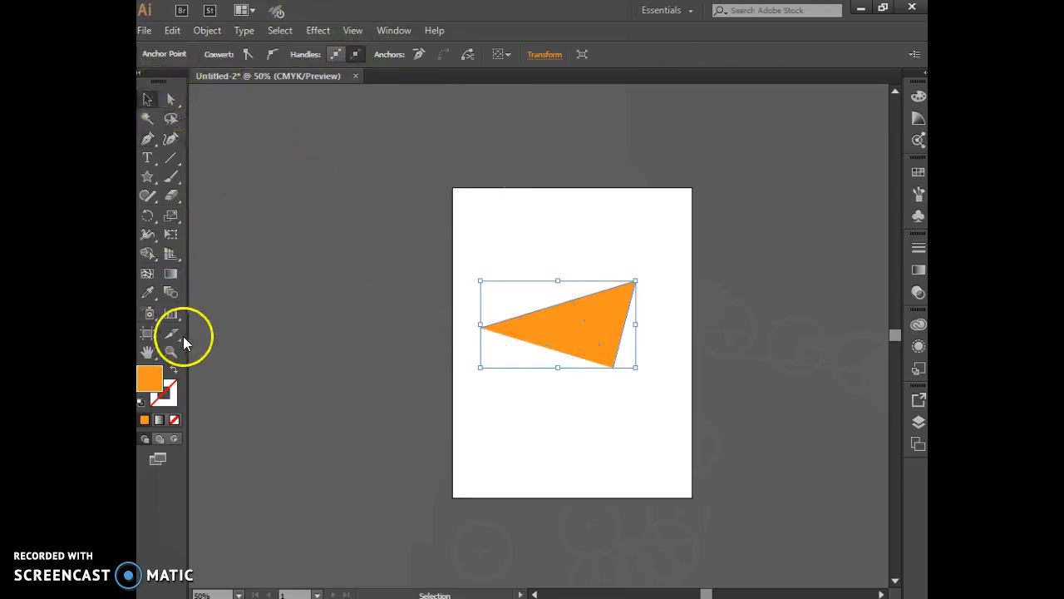
{"action": "left_click", "coordinate": [539, 322]}
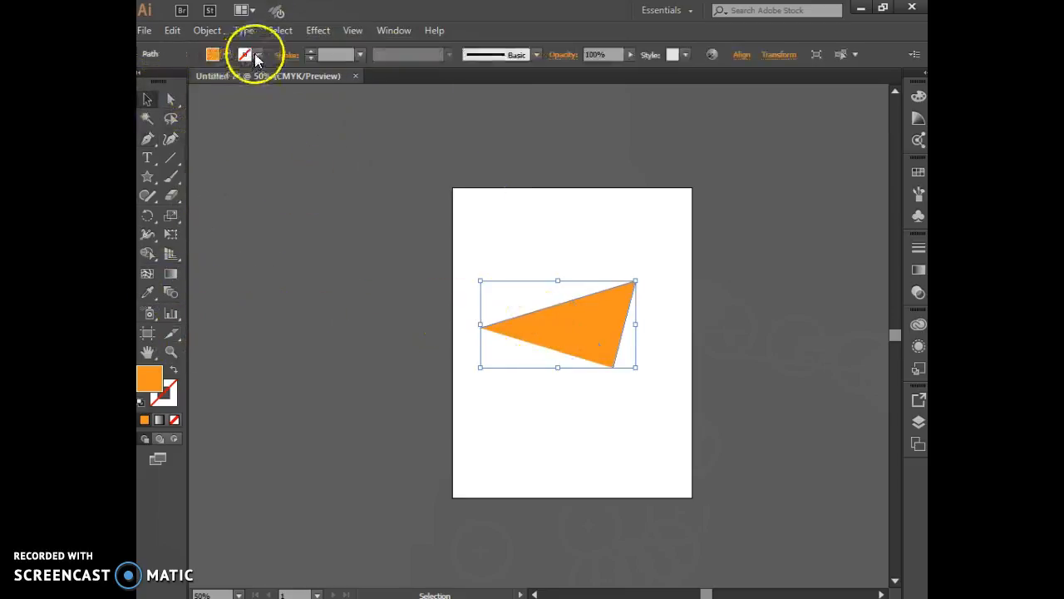
{"action": "left_click", "coordinate": [172, 394]}
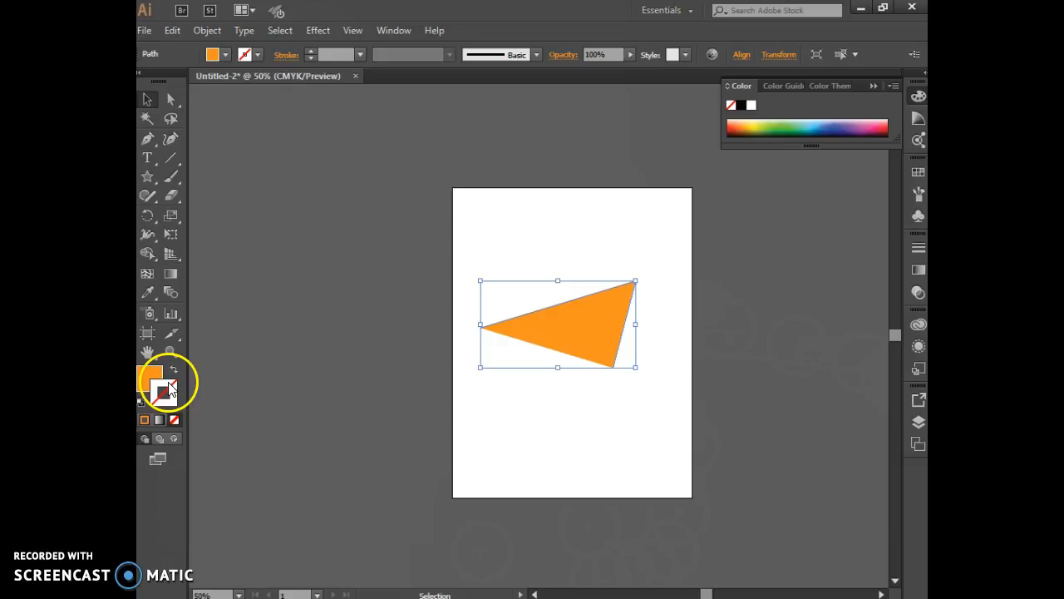
{"action": "left_click", "coordinate": [257, 54]}
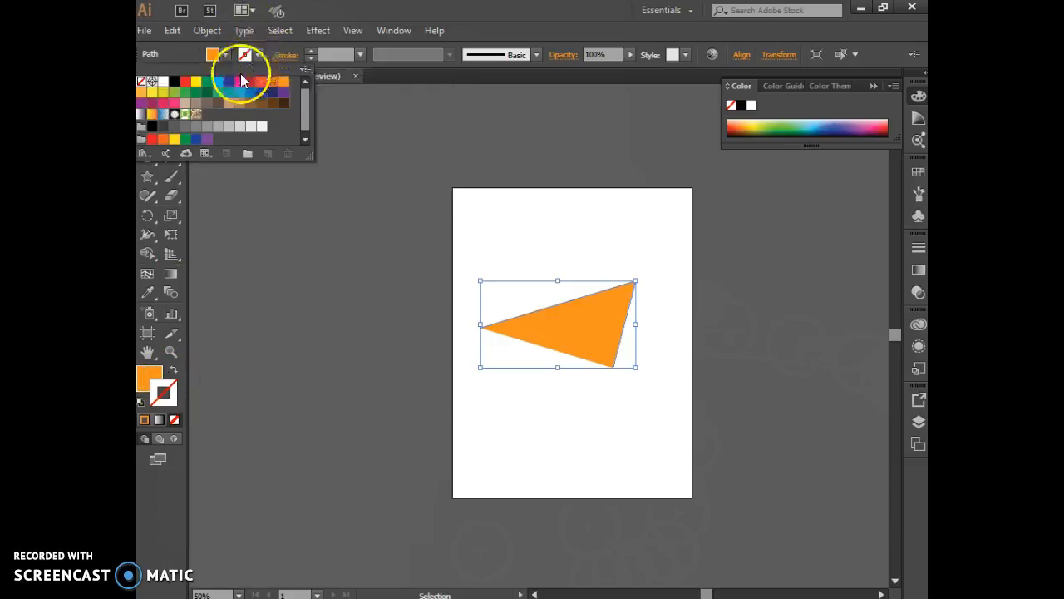
{"action": "left_click", "coordinate": [240, 81]}
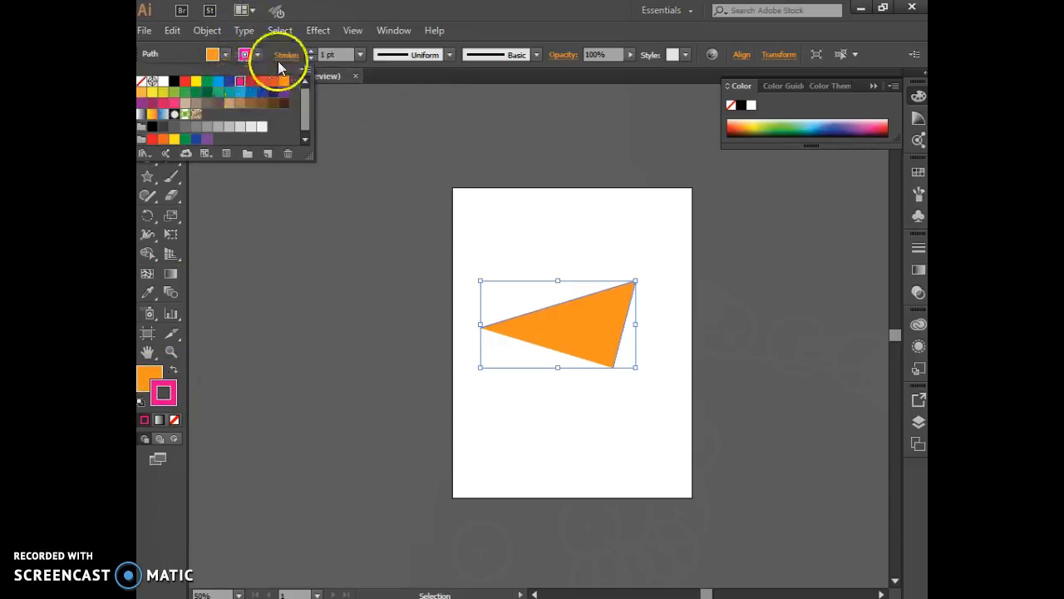
{"action": "left_click", "coordinate": [310, 50]}
{"action": "left_click", "coordinate": [310, 51]}
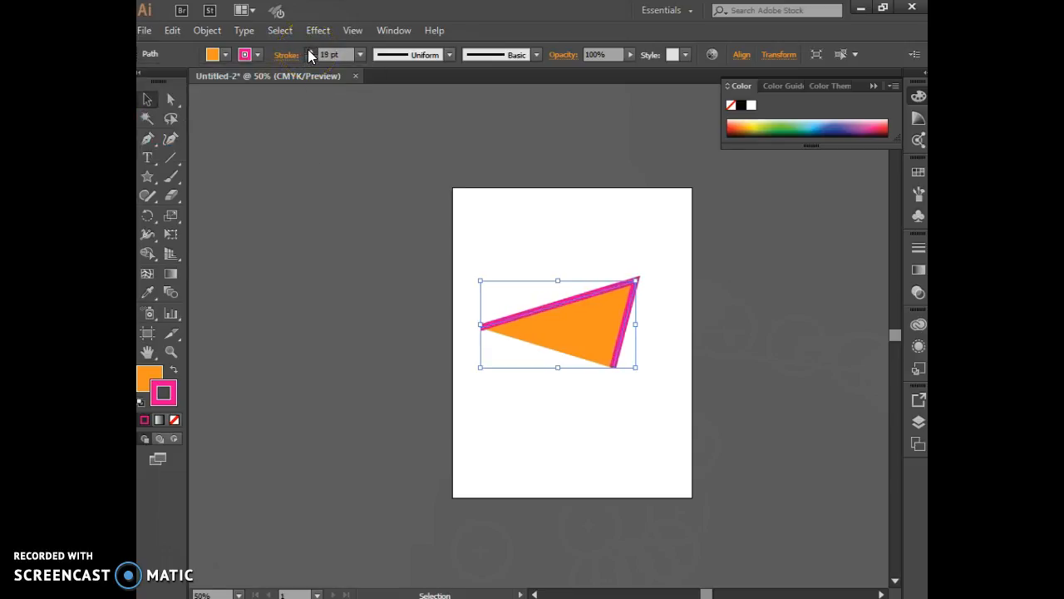
{"action": "left_click", "coordinate": [288, 270]}
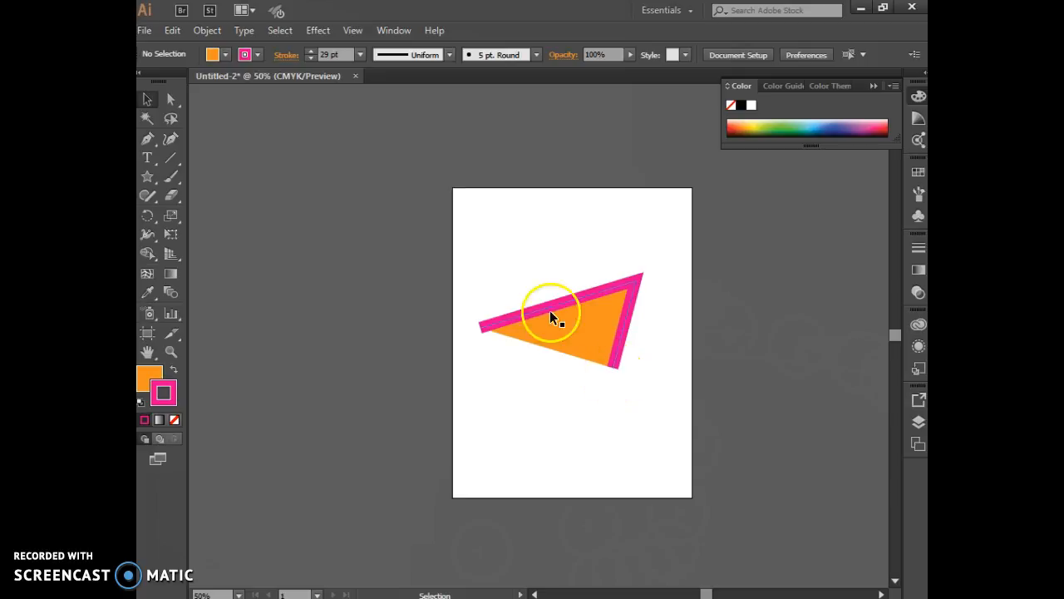
Step: Draw a closed triangle with the Pen tool in the empty area below the open triangular path
{"action": "left_click", "coordinate": [148, 140]}
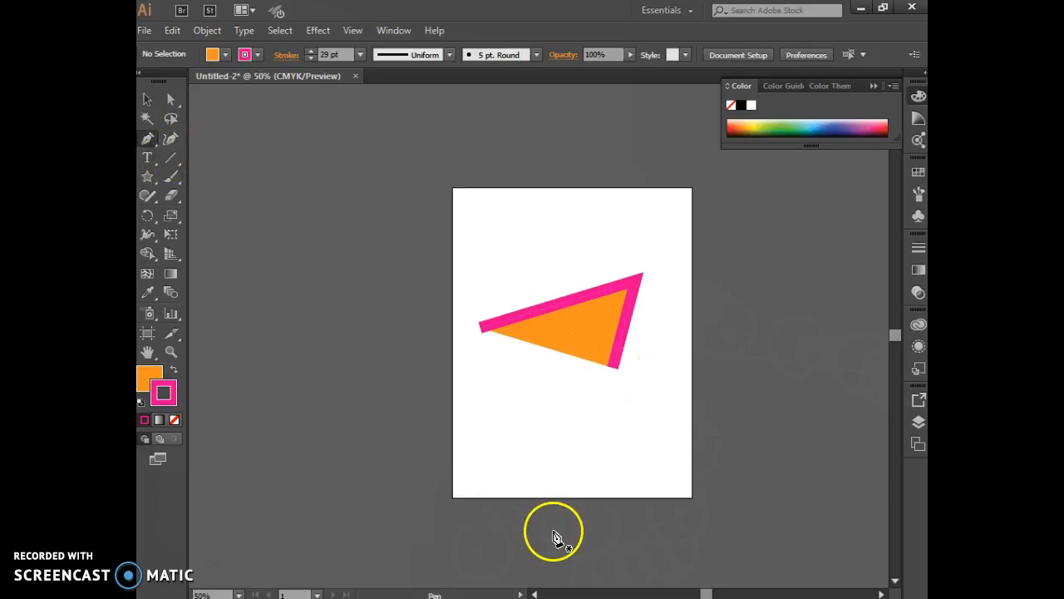
{"action": "left_click", "coordinate": [492, 416]}
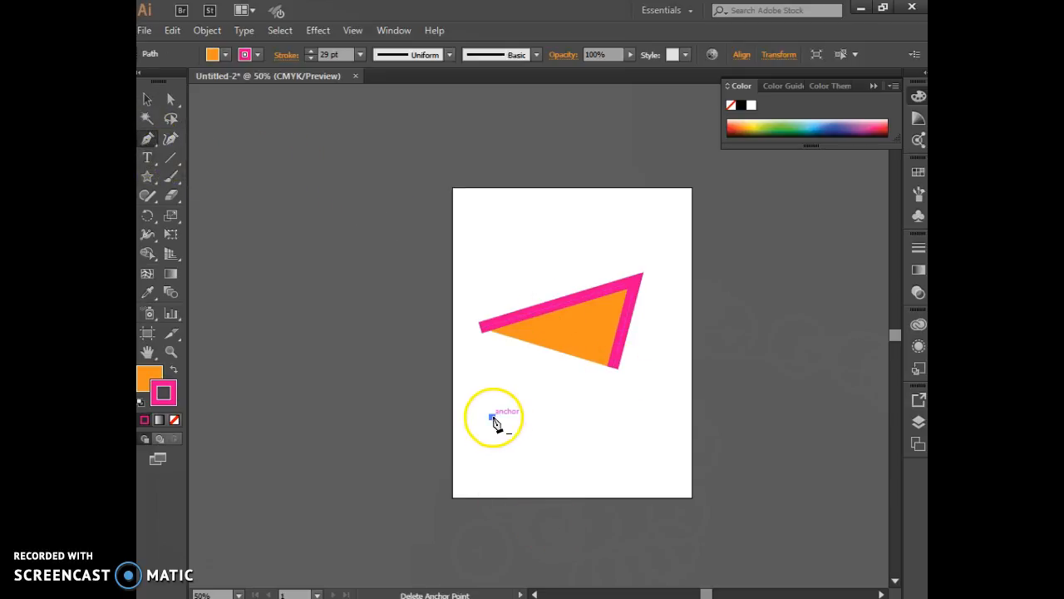
{"action": "left_click", "coordinate": [552, 373]}
{"action": "left_click", "coordinate": [615, 446]}
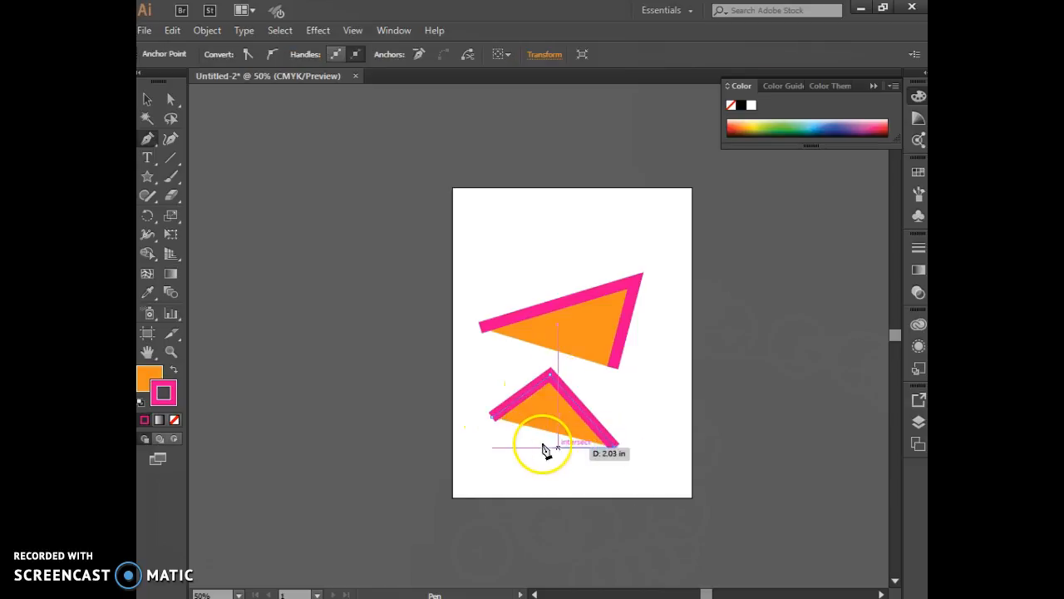
{"action": "left_click", "coordinate": [492, 418]}
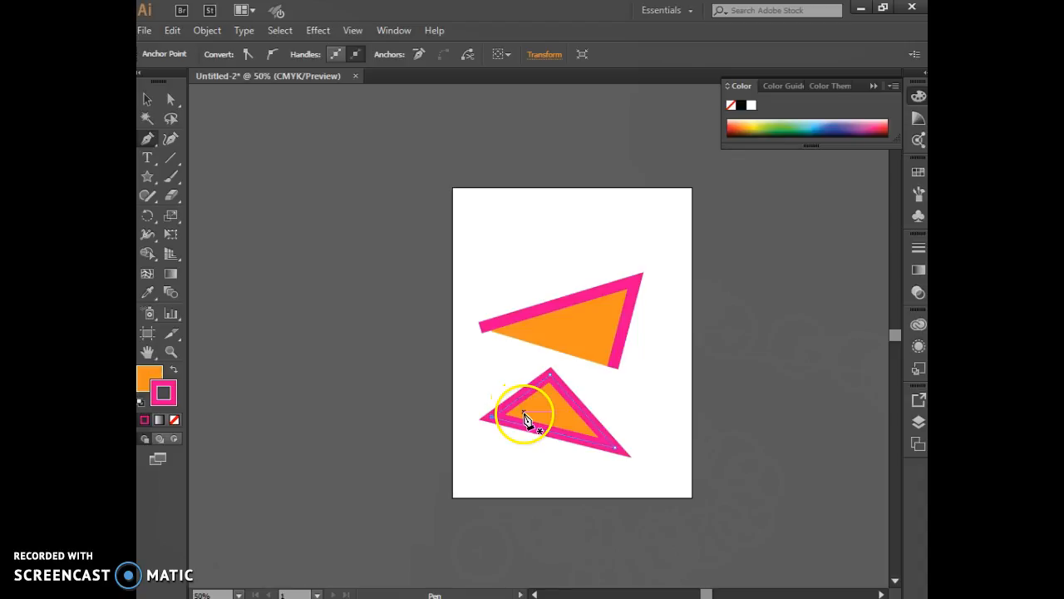
Step: Draw a closed seven-point polygon of straight segments with the Pen tool above the open triangular path
{"action": "left_click", "coordinate": [479, 238]}
{"action": "left_click", "coordinate": [507, 217]}
{"action": "left_click", "coordinate": [532, 240]}
{"action": "left_click", "coordinate": [554, 268]}
{"action": "left_click", "coordinate": [508, 268]}
{"action": "left_click", "coordinate": [501, 249]}
{"action": "left_click", "coordinate": [480, 258]}
{"action": "left_click", "coordinate": [481, 241]}
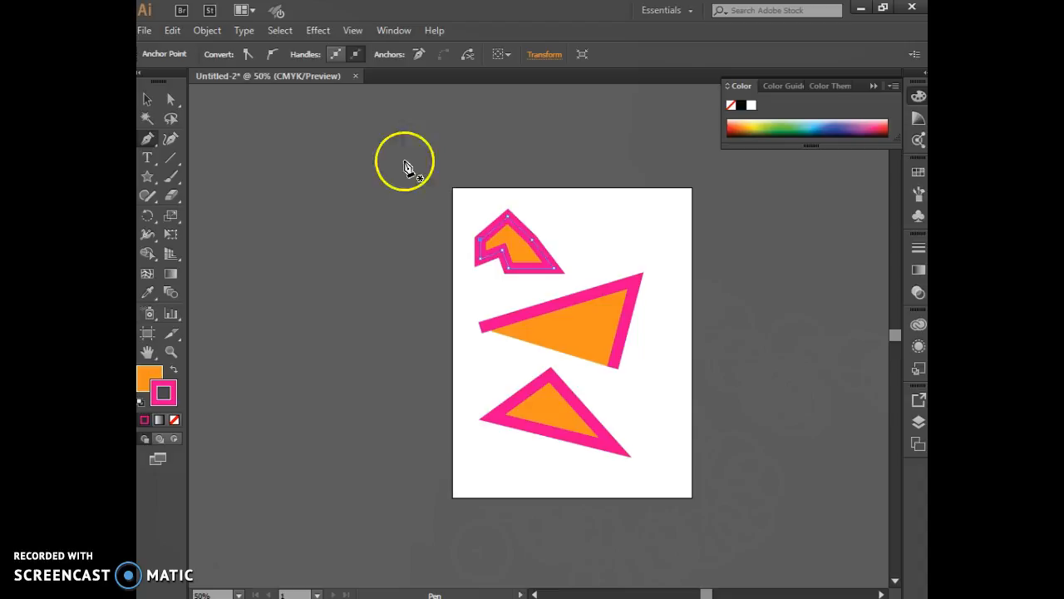
Step: Select all three paths on the artboard and delete them
{"action": "left_click", "coordinate": [147, 99]}
{"action": "left_click_drag", "start_coordinate": [461, 199], "coordinate": [676, 484]}
{"action": "key", "text": "Delete"}
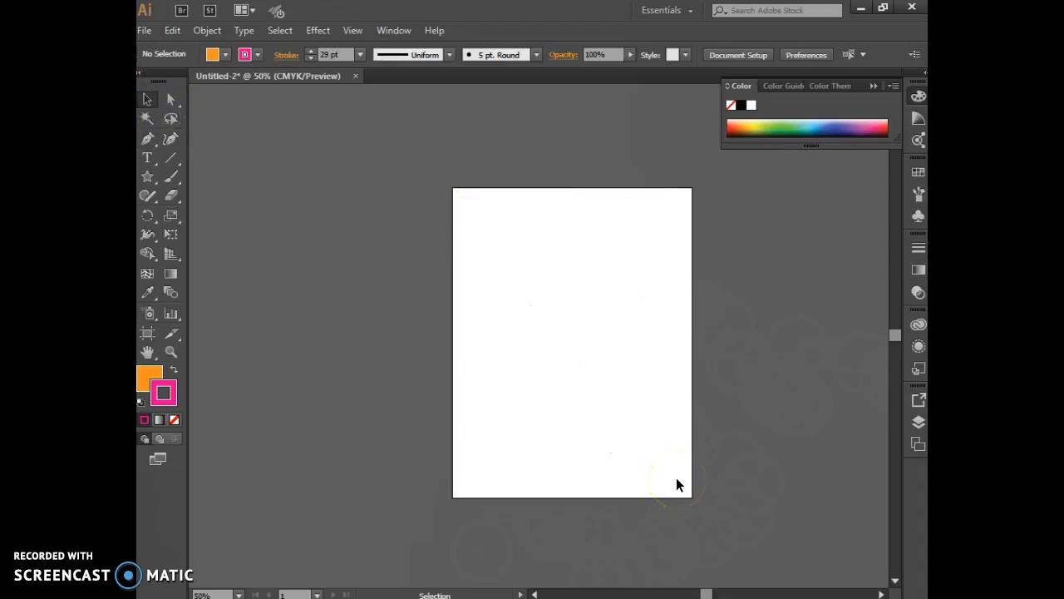
Step: Start a Pen path with an upward-arched segment from the artboard's upper left to a smooth anchor near the upper middle
{"action": "left_click", "coordinate": [147, 139]}
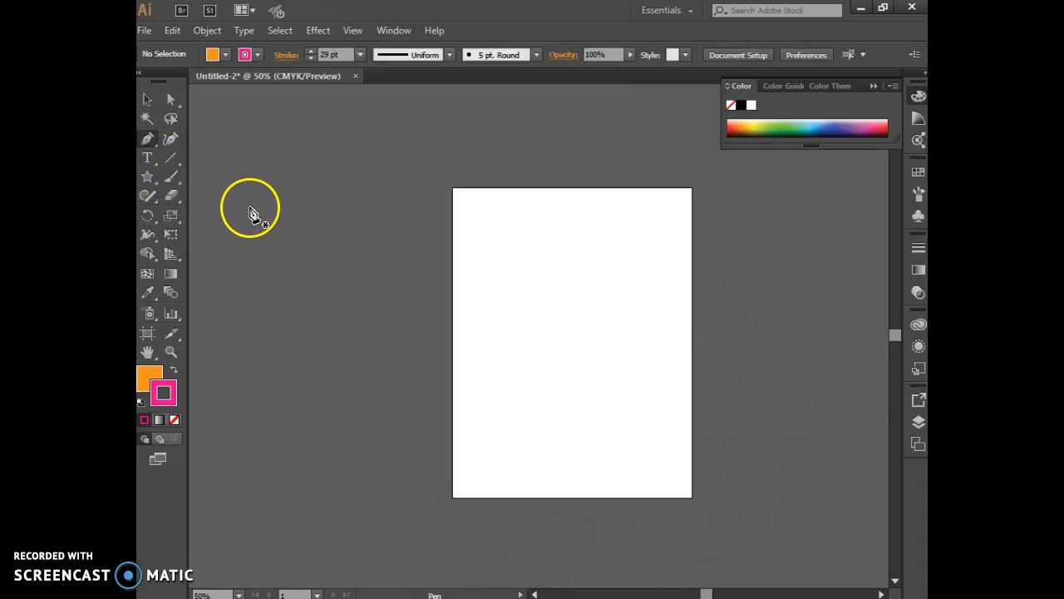
{"action": "left_click", "coordinate": [493, 298]}
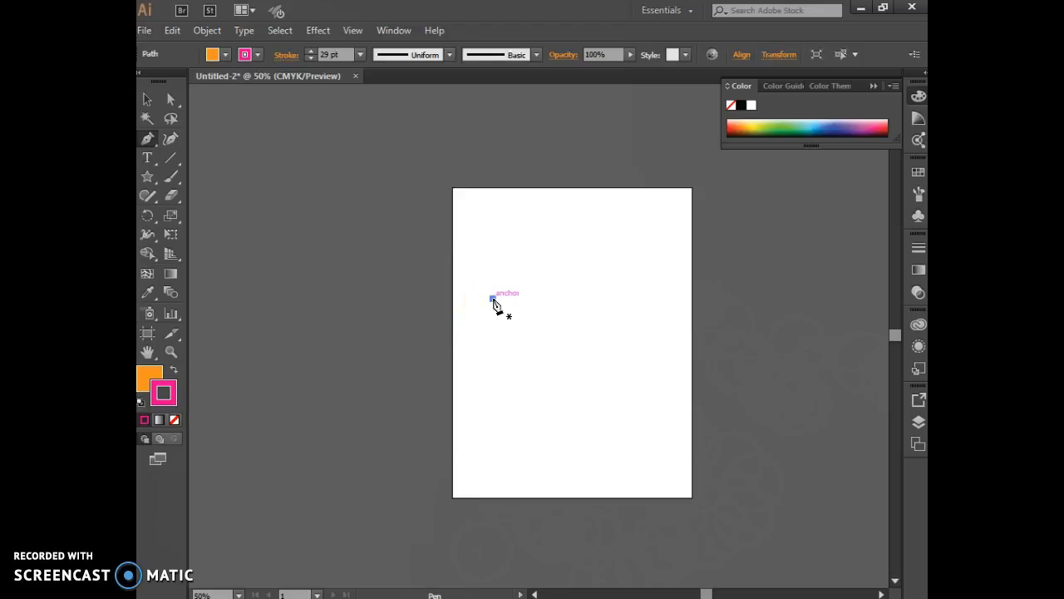
{"action": "left_click", "coordinate": [572, 253]}
{"action": "mouse_move", "coordinate": [572, 257]}
{"action": "left_mouse_down"}
{"action": "mouse_move", "coordinate": [602, 263]}
{"action": "mouse_move", "coordinate": [600, 241]}
{"action": "mouse_move", "coordinate": [603, 281]}
{"action": "mouse_move", "coordinate": [637, 271]}
{"action": "mouse_move", "coordinate": [654, 302]}
{"action": "mouse_move", "coordinate": [637, 275]}
{"action": "mouse_move", "coordinate": [606, 263]}
{"action": "mouse_move", "coordinate": [596, 275]}
{"action": "mouse_move", "coordinate": [617, 261]}
{"action": "mouse_move", "coordinate": [627, 285]}
{"action": "mouse_move", "coordinate": [667, 319]}
{"action": "mouse_move", "coordinate": [668, 285]}
{"action": "mouse_move", "coordinate": [640, 232]}
{"action": "left_mouse_up"}
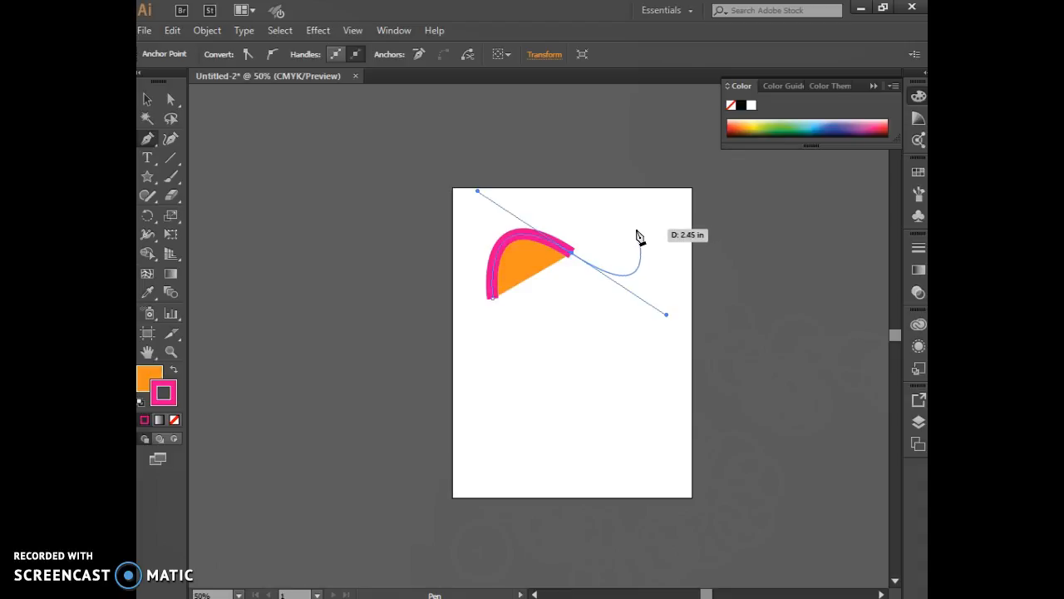
Step: Extend the arched path with a curved right side, straight bottom edges and a small rounded bulge on the left, closing it at its start
{"action": "left_click", "coordinate": [622, 433]}
{"action": "left_click", "coordinate": [510, 420]}
{"action": "left_click", "coordinate": [492, 358]}
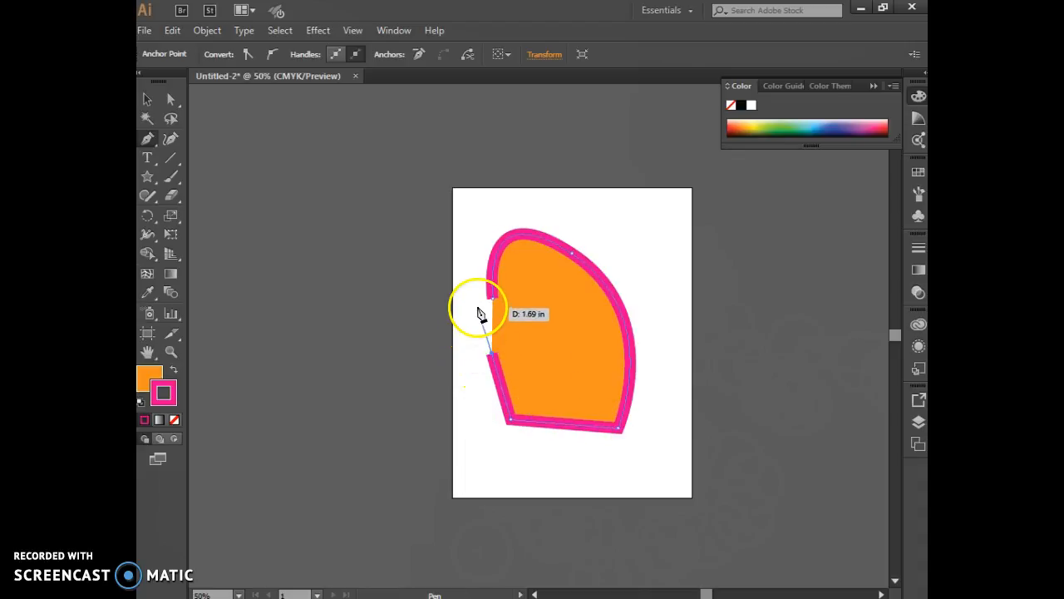
{"action": "left_click_drag", "start_coordinate": [463, 343], "coordinate": [457, 320]}
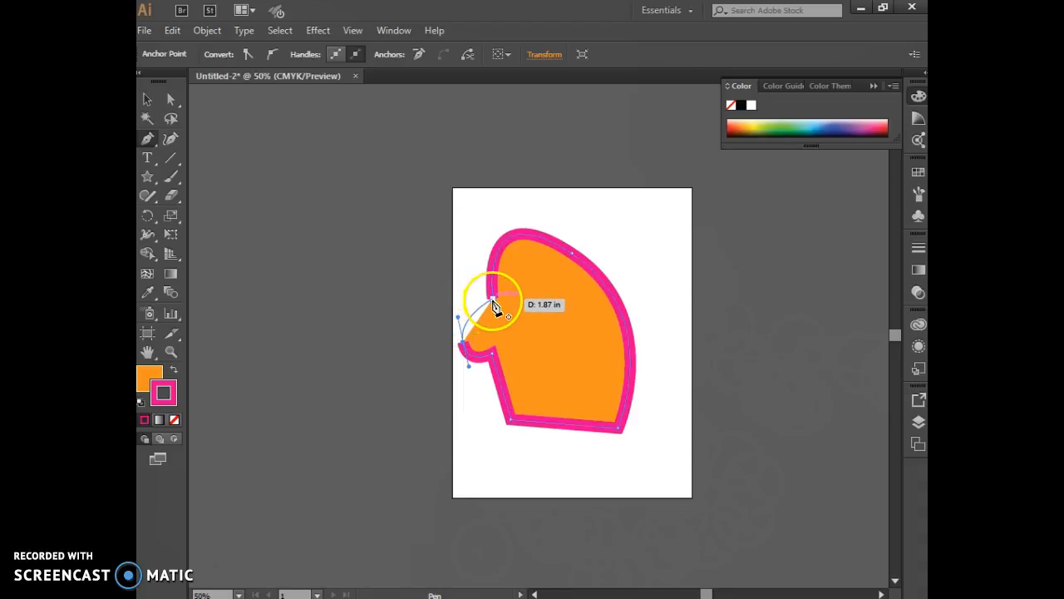
{"action": "left_click", "coordinate": [493, 301]}
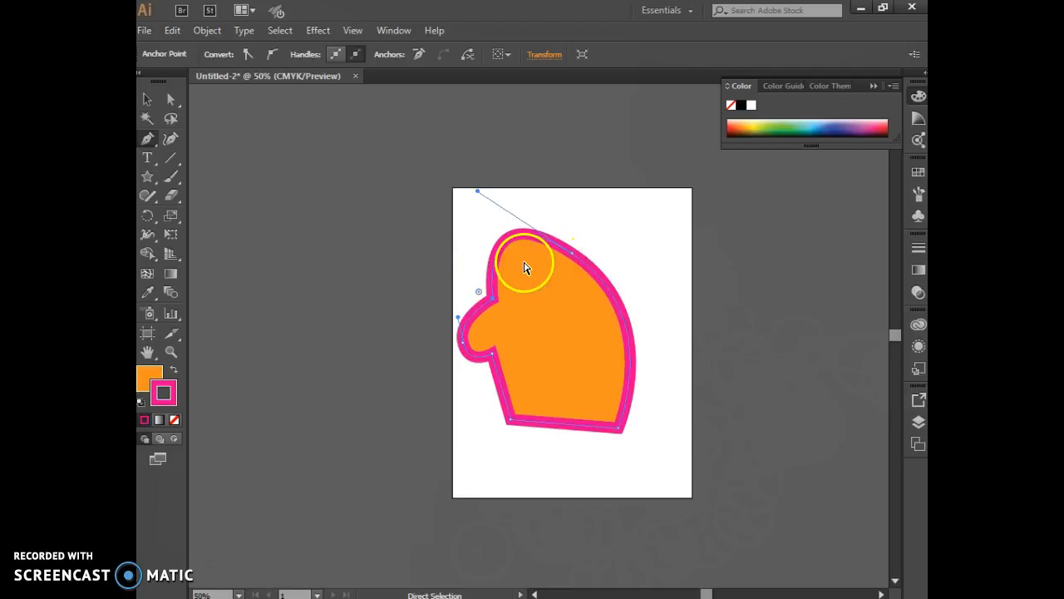
Step: Undo the added segments back to the first arched segment of the path
{"action": "key", "text": "ctrl+z"}
{"action": "key", "text": "ctrl+z"}
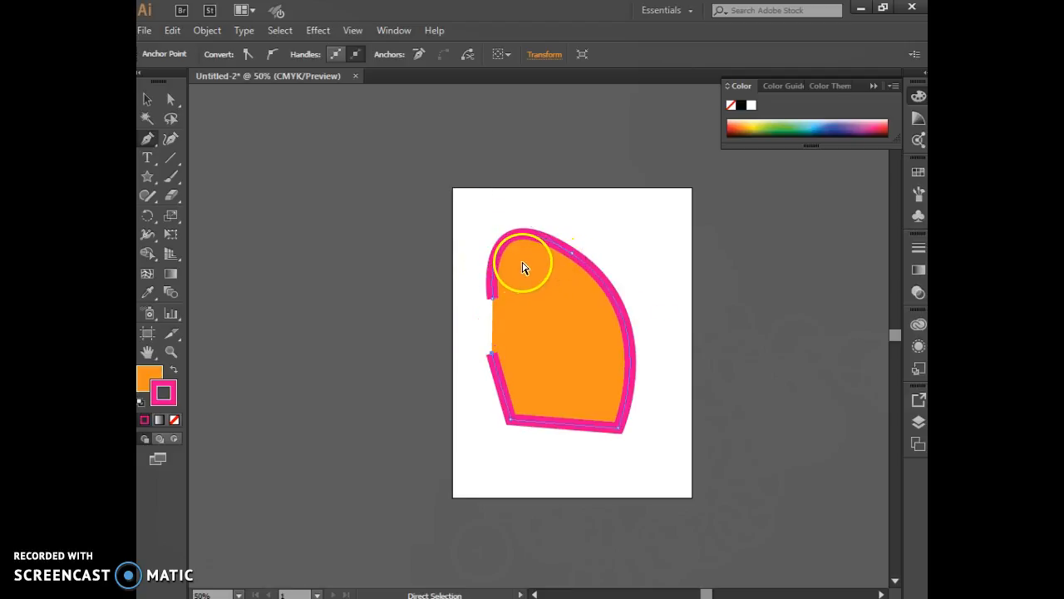
{"action": "key", "text": "ctrl+z"}
{"action": "key", "text": "ctrl+z"}
{"action": "key", "text": "ctrl+z"}
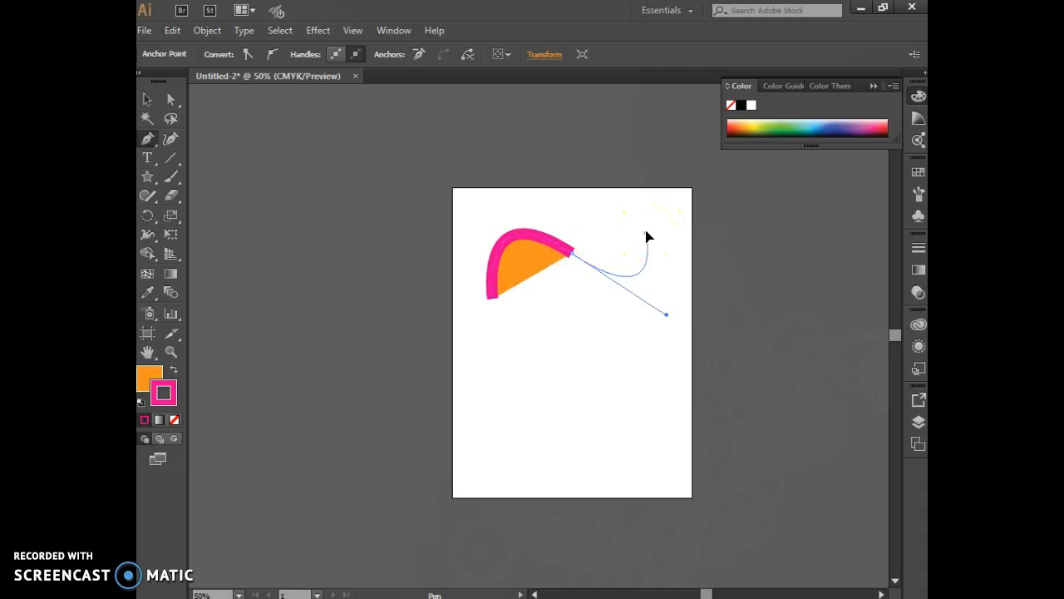
Step: Continue the path with a dipping curve to the upper right, straight right and bottom edges, and a rounded left side closing at the start
{"action": "left_click", "coordinate": [648, 237]}
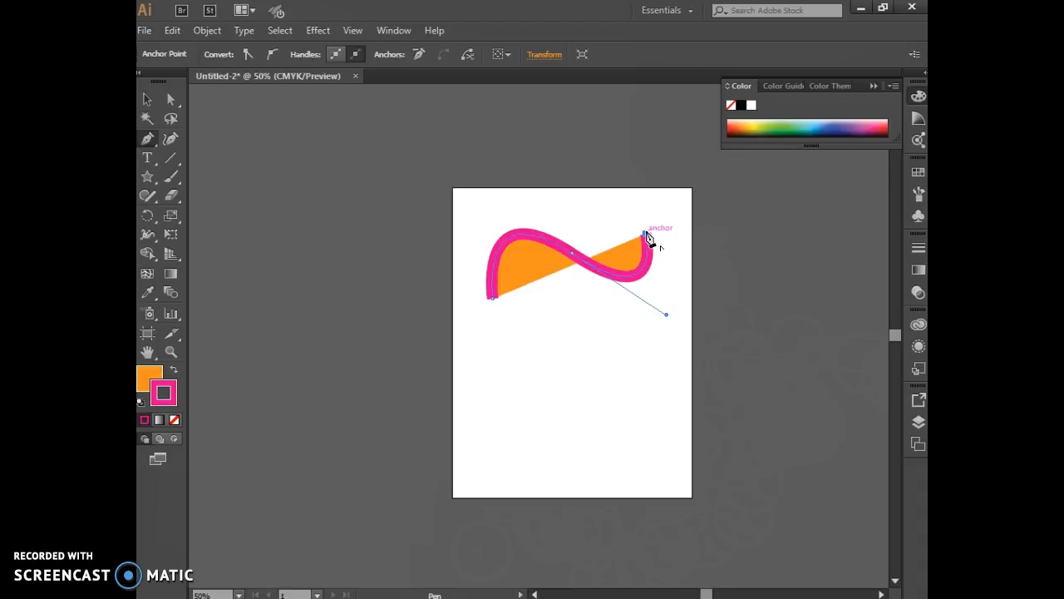
{"action": "left_click_drag", "start_coordinate": [648, 237], "coordinate": [744, 310]}
{"action": "left_click", "coordinate": [667, 416]}
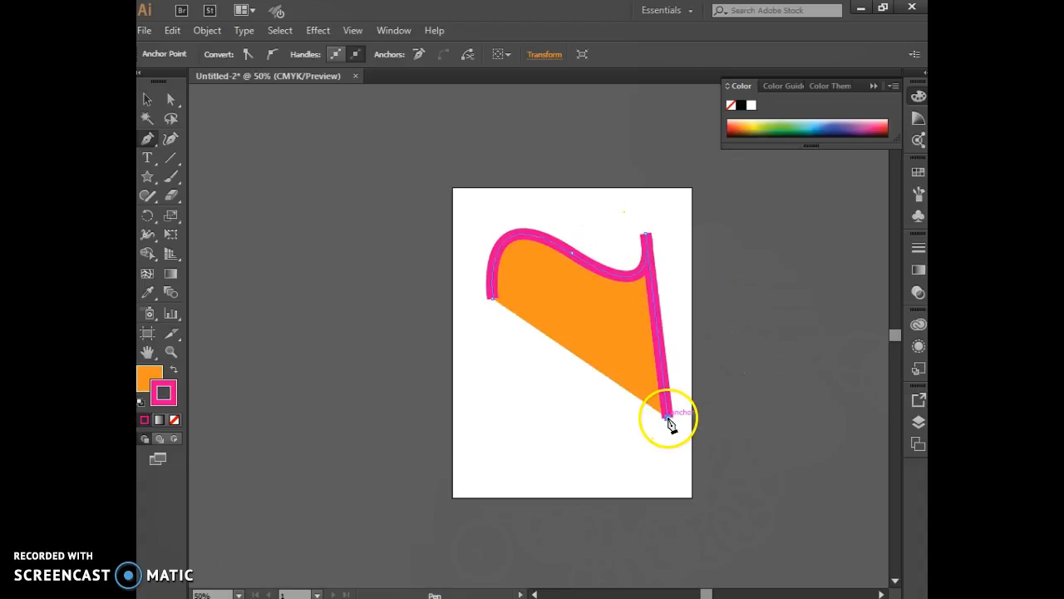
{"action": "left_click", "coordinate": [517, 418]}
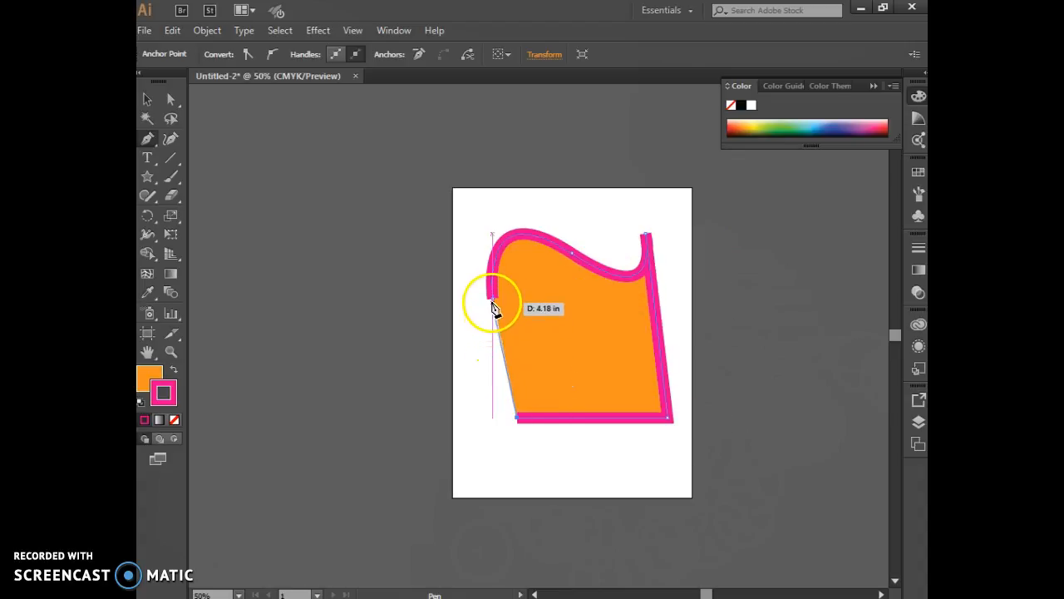
{"action": "left_click_drag", "start_coordinate": [463, 369], "coordinate": [470, 324]}
{"action": "left_click", "coordinate": [492, 296]}
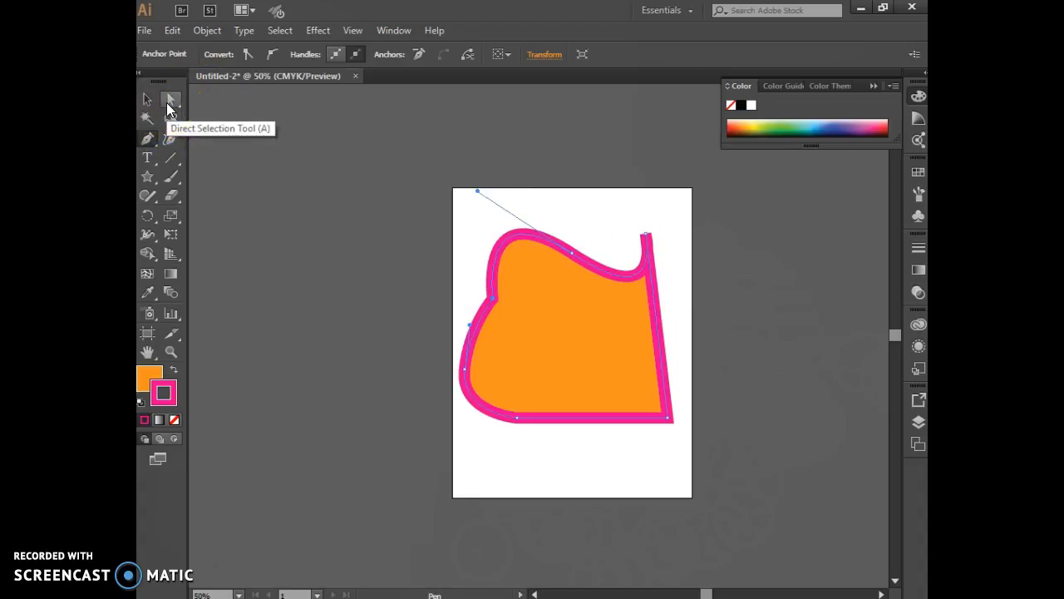
Step: Select the anchor at the middle of the top edge with Direct Selection, shorten its right handle sharply and slightly adjust its left handle
{"action": "left_click", "coordinate": [167, 104]}
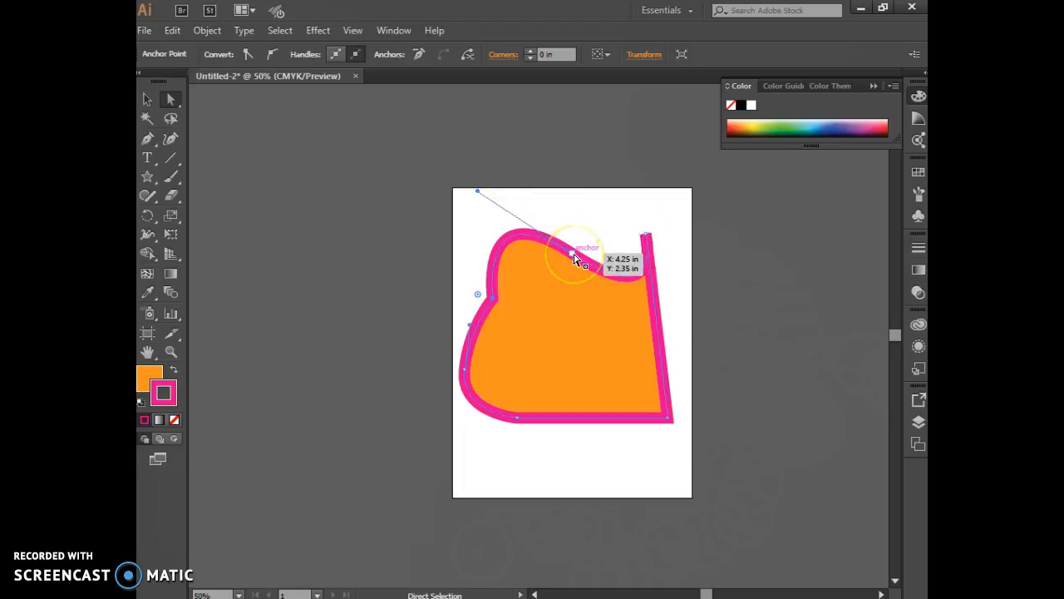
{"action": "left_click_drag", "start_coordinate": [573, 258], "coordinate": [662, 313]}
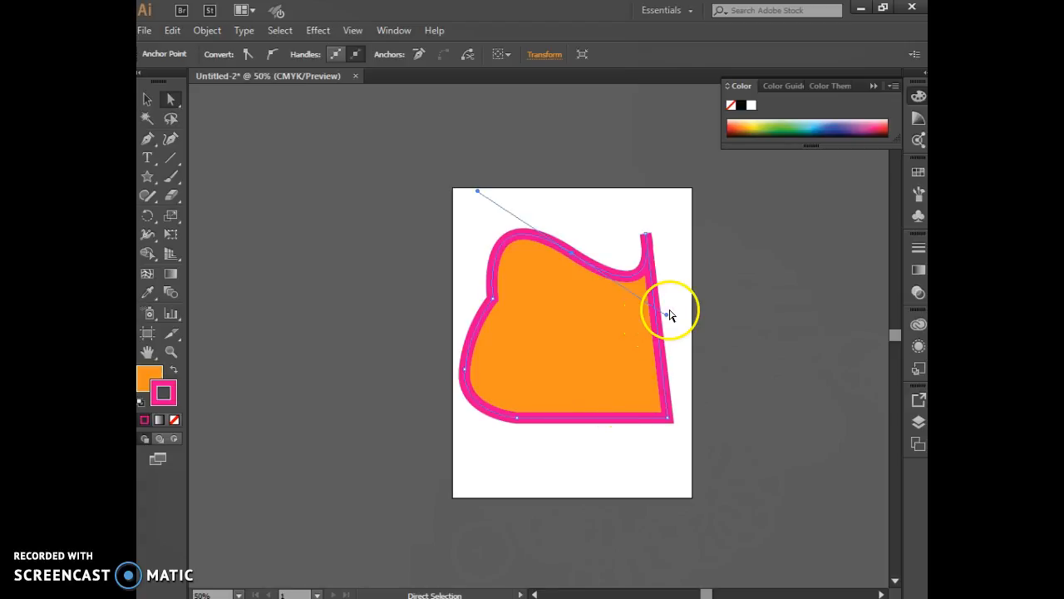
{"action": "left_click", "coordinate": [527, 265]}
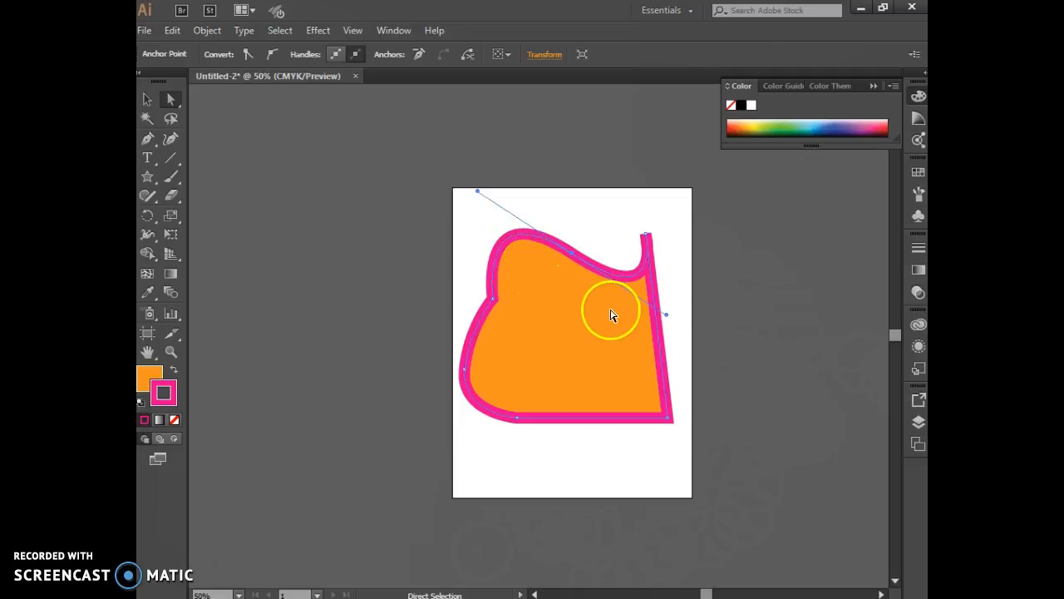
{"action": "left_click_drag", "start_coordinate": [666, 315], "coordinate": [583, 260]}
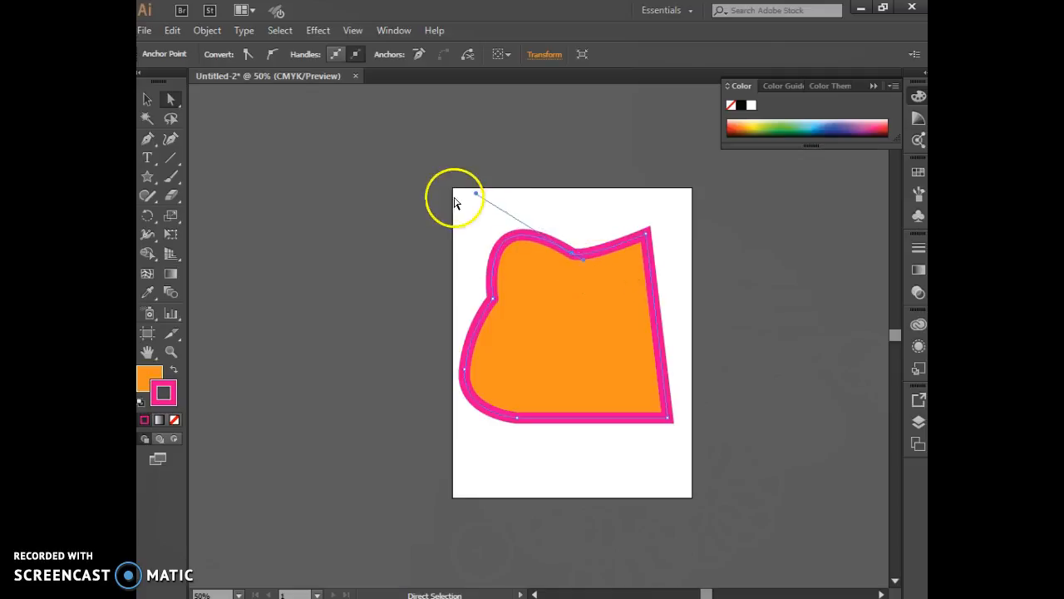
{"action": "mouse_move", "coordinate": [477, 194]}
{"action": "left_mouse_down"}
{"action": "mouse_move", "coordinate": [559, 250]}
{"action": "mouse_move", "coordinate": [471, 197]}
{"action": "left_mouse_up"}
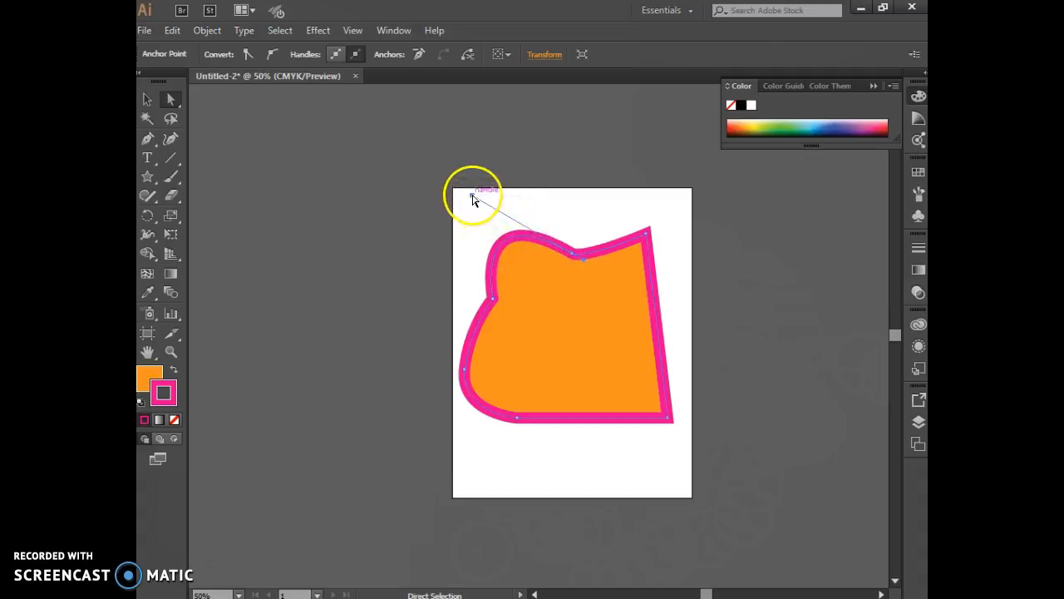
Step: Convert the anchor on the shape's left bulge to a corner point and back to a smooth point
{"action": "left_click", "coordinate": [647, 237]}
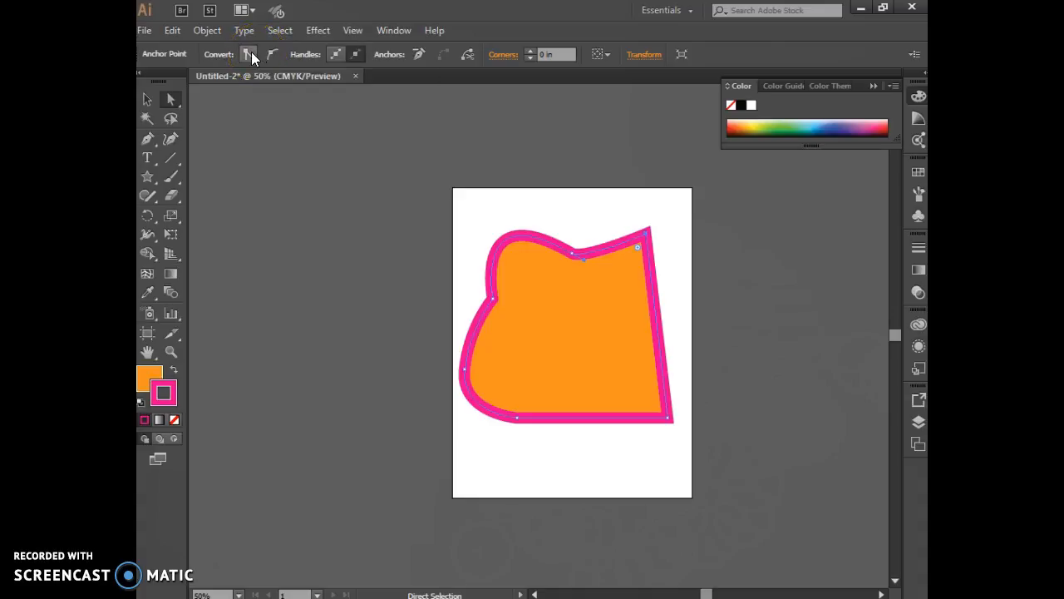
{"action": "left_click", "coordinate": [465, 371]}
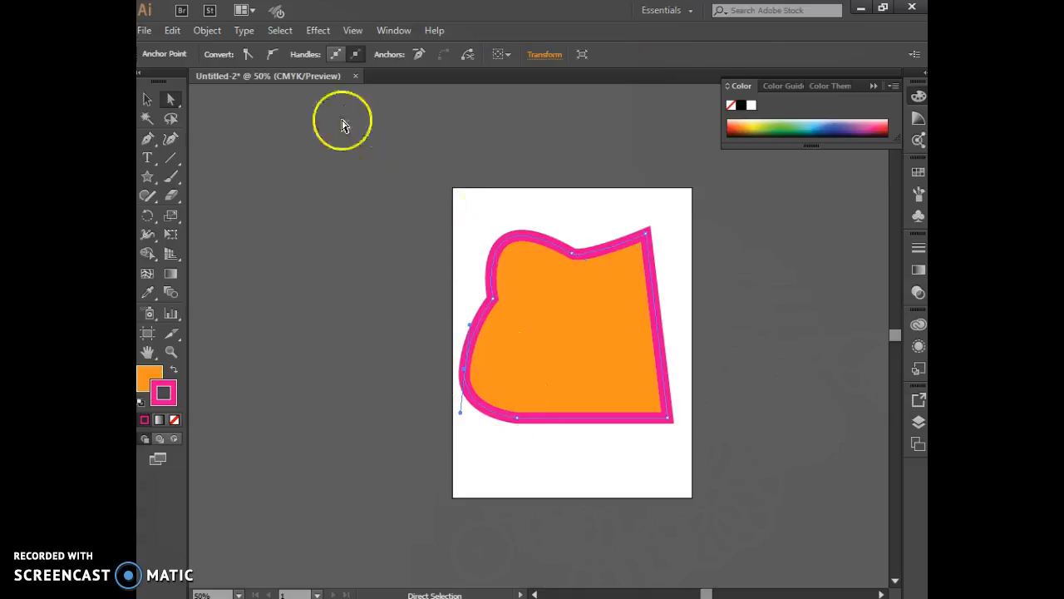
{"action": "left_click", "coordinate": [253, 57]}
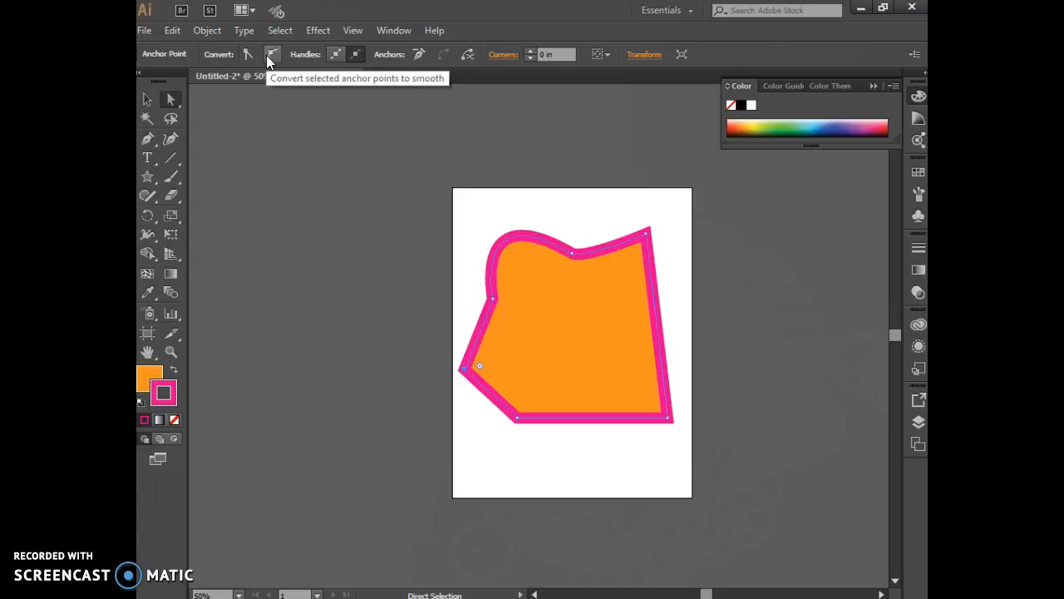
{"action": "left_click", "coordinate": [271, 55]}
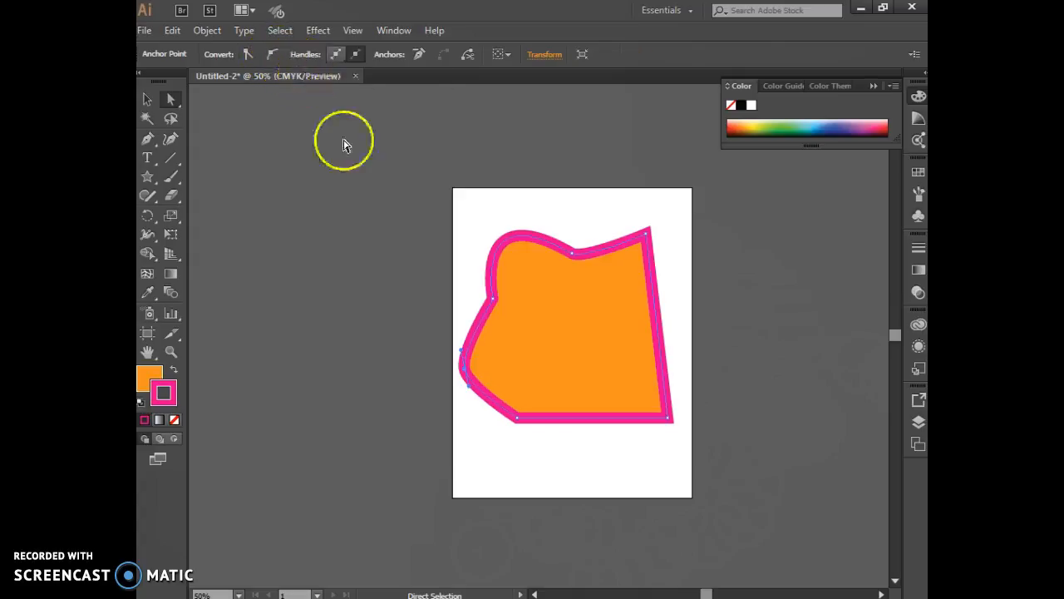
Step: Reshape the left side by lengthening the bulge anchor's handle, shifting the notch anchor inward and lowering the upper curve's handle
{"action": "left_click_drag", "start_coordinate": [469, 386], "coordinate": [475, 416]}
{"action": "left_click_drag", "start_coordinate": [465, 360], "coordinate": [515, 307]}
{"action": "left_click", "coordinate": [493, 300]}
{"action": "left_click_drag", "start_coordinate": [473, 196], "coordinate": [464, 222]}
Step: Move the shape's lower-right corner anchor upward and slightly inward, and convert it to a smooth point
{"action": "left_click", "coordinate": [667, 422]}
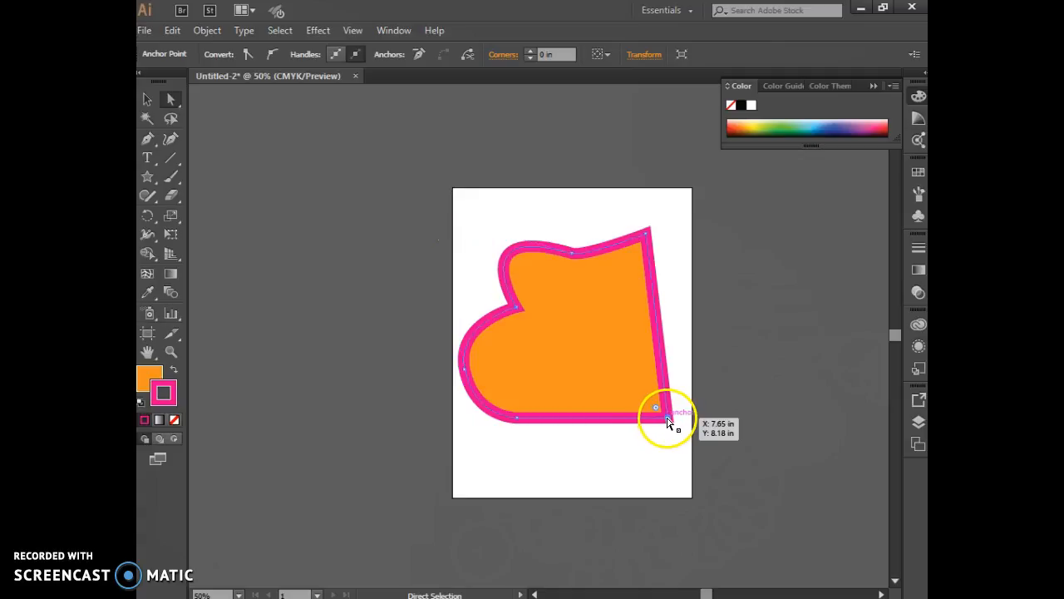
{"action": "left_click_drag", "start_coordinate": [667, 423], "coordinate": [657, 359]}
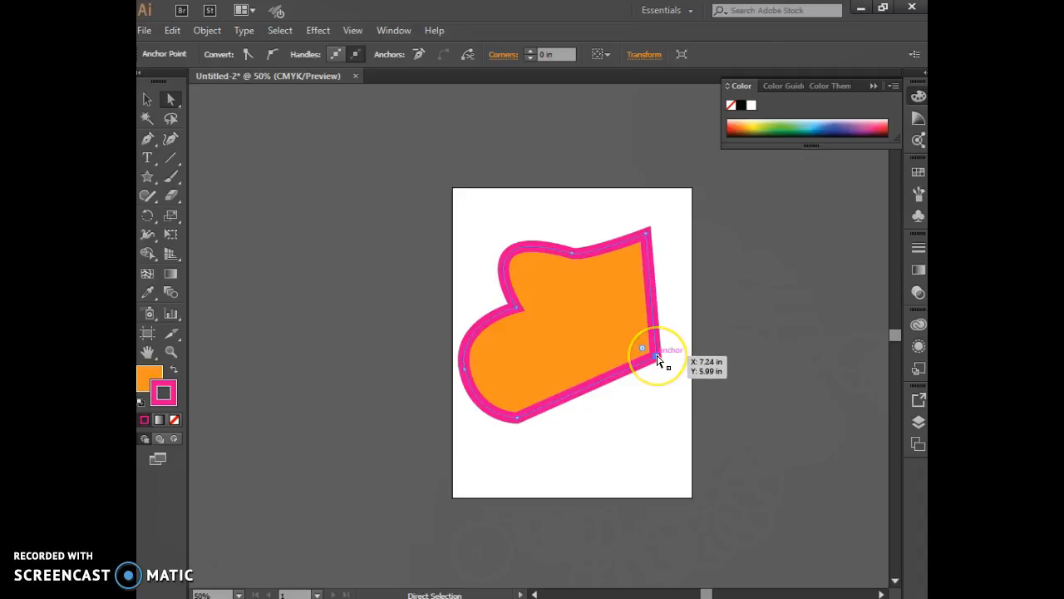
{"action": "left_click", "coordinate": [275, 55]}
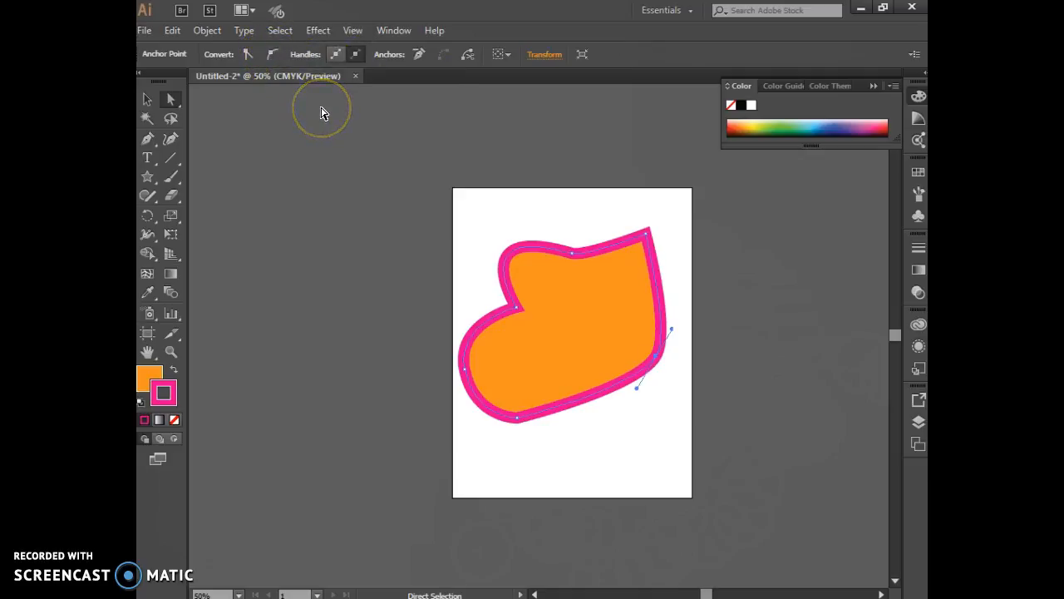
{"action": "left_click", "coordinate": [362, 158]}
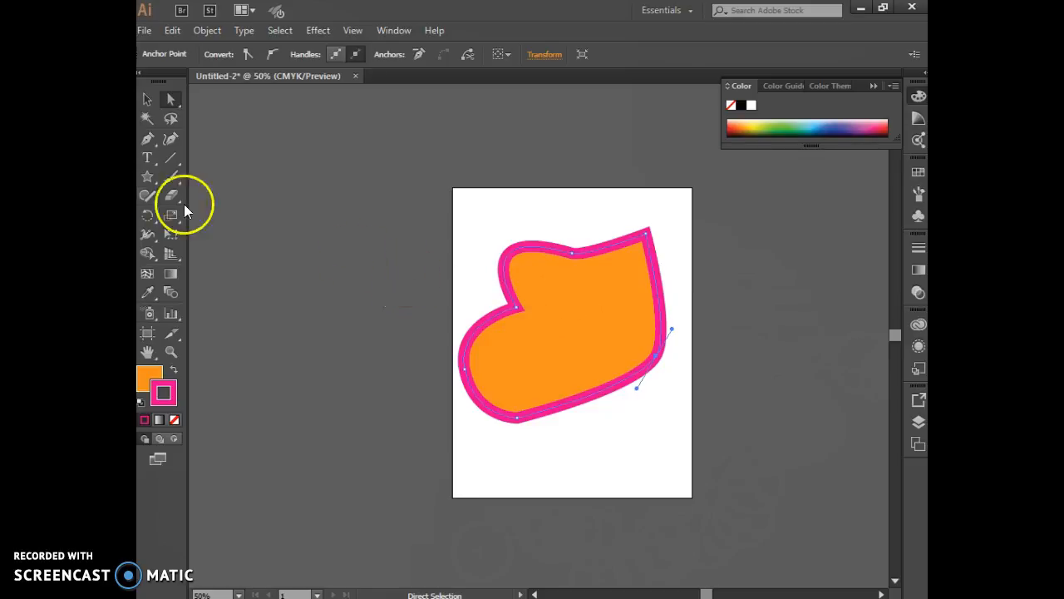
Step: Add an anchor point midway along the shape's bottom edge, at about X 4.71 in, Y 7.45 in, and select it with Direct Selection
{"action": "left_click", "coordinate": [146, 141]}
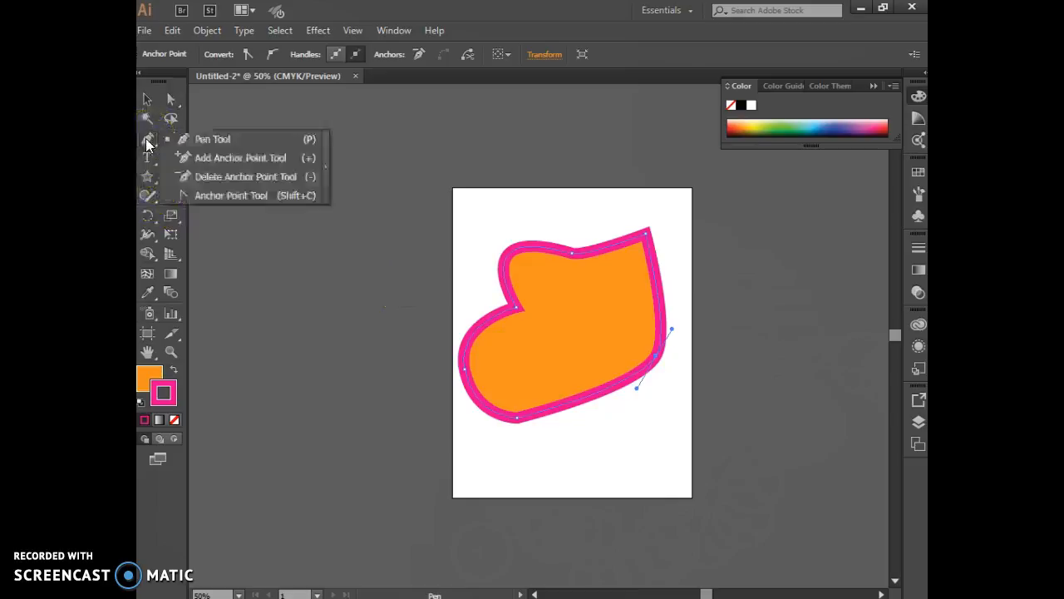
{"action": "left_click", "coordinate": [242, 164]}
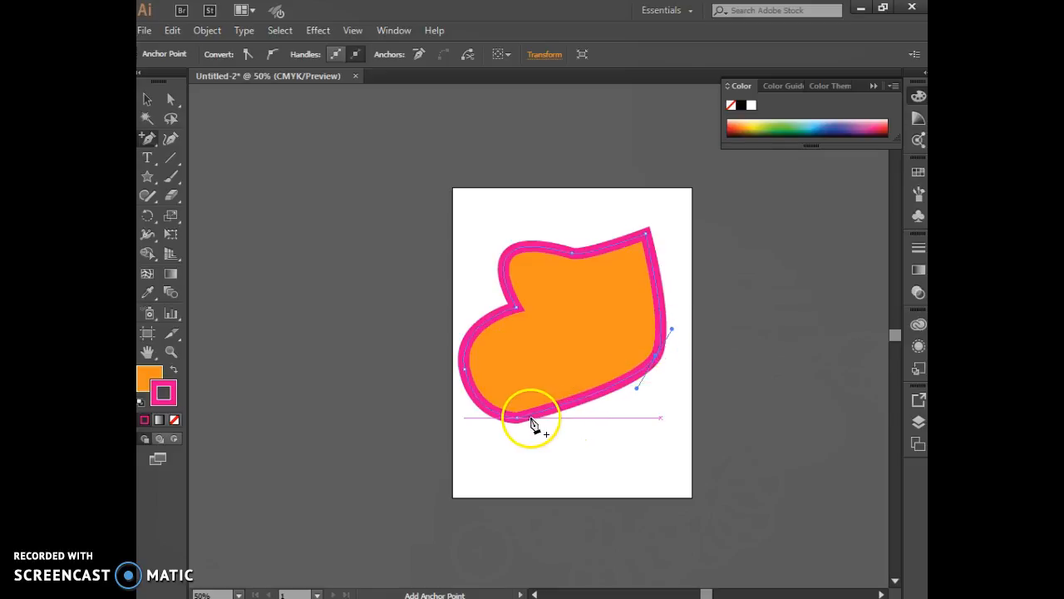
{"action": "left_click", "coordinate": [585, 400]}
{"action": "left_click", "coordinate": [172, 100]}
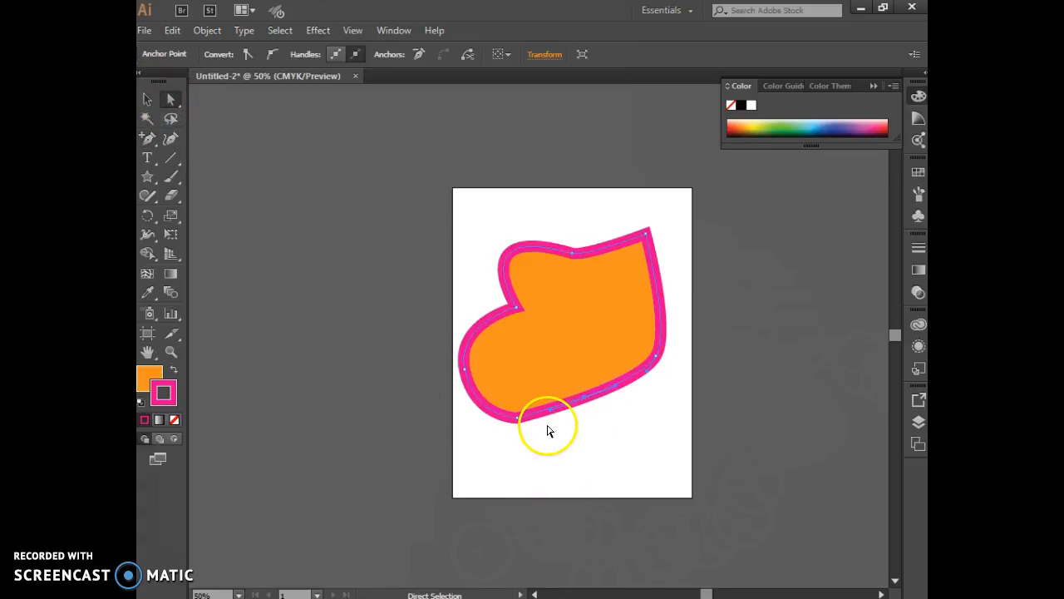
{"action": "left_click", "coordinate": [585, 400]}
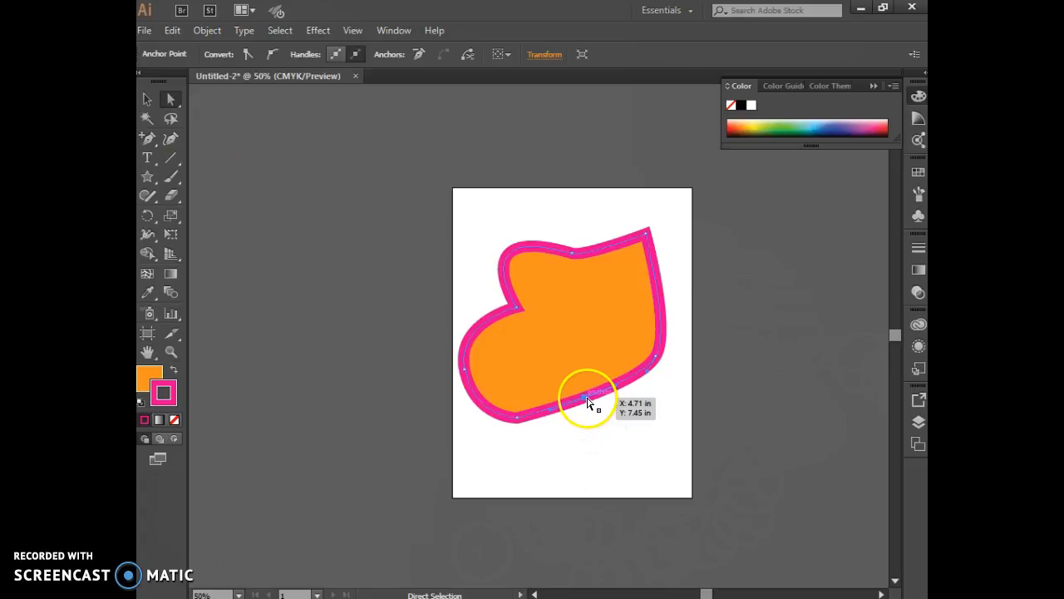
Step: Move the anchor midway along the shape's bottom edge downward and slightly to the right, and convert it to a corner point
{"action": "left_click_drag", "start_coordinate": [586, 401], "coordinate": [601, 464]}
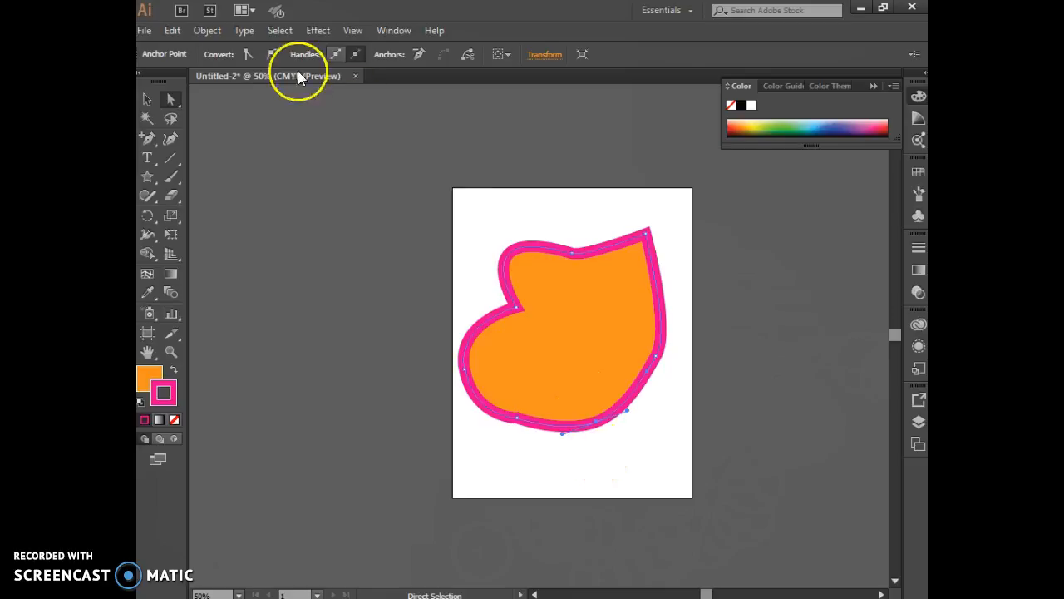
{"action": "left_click", "coordinate": [252, 53]}
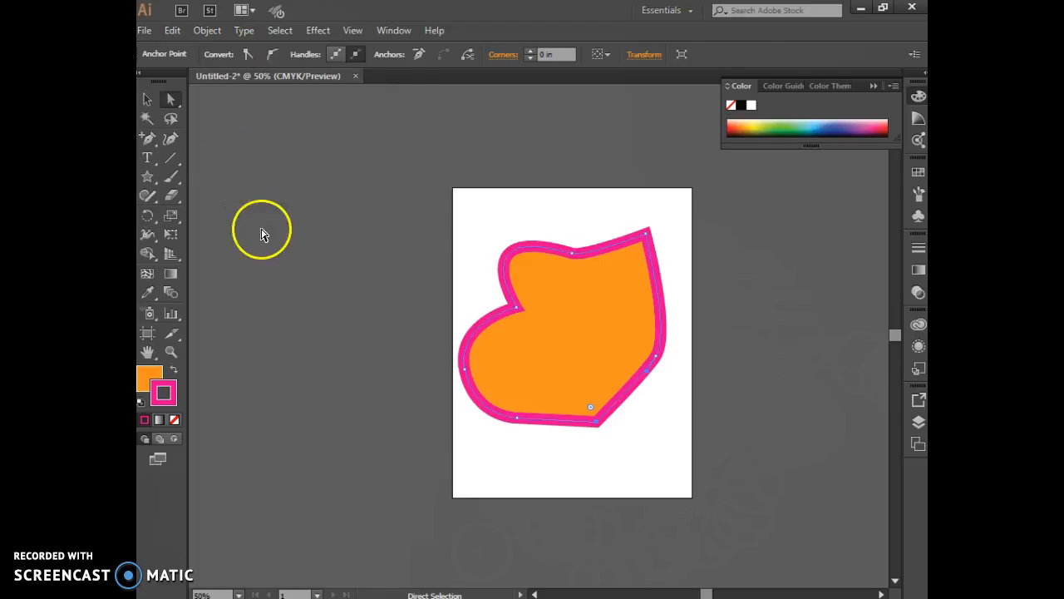
Step: Delete the anchor at the shape's lower left, beside the bottom corner point, with the Delete Anchor Point tool
{"action": "left_click", "coordinate": [147, 142]}
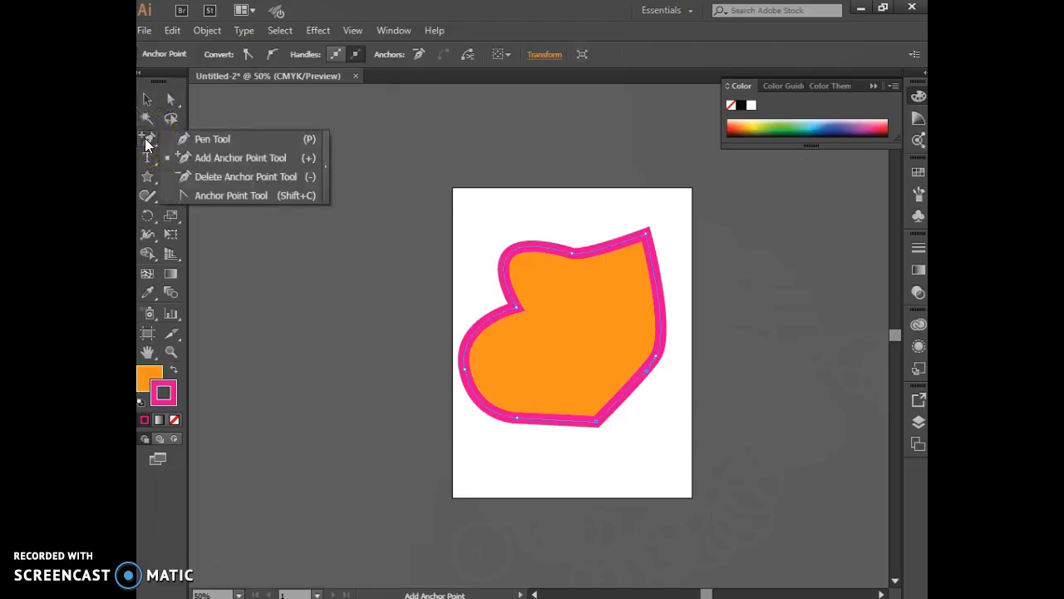
{"action": "left_click", "coordinate": [202, 179]}
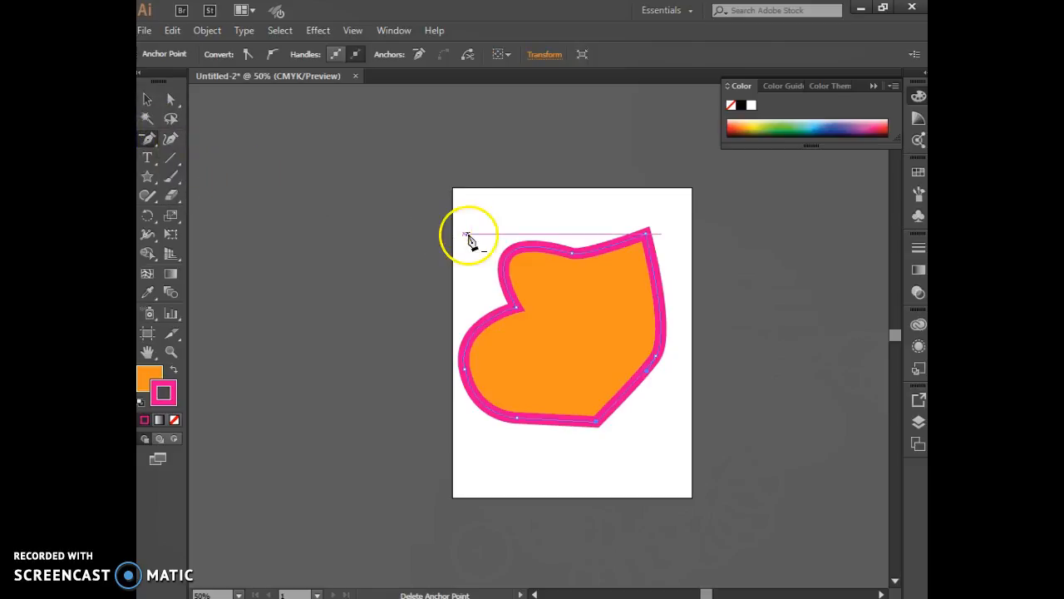
{"action": "left_click", "coordinate": [517, 423]}
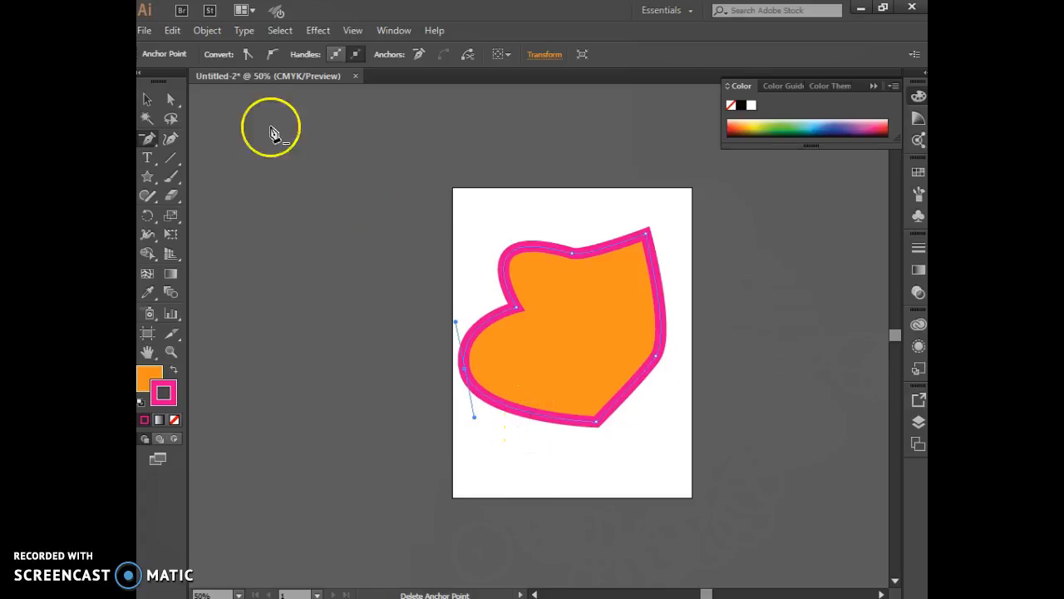
Step: Move the whole orange shape off the artboard onto the canvas at its upper left
{"action": "left_click", "coordinate": [148, 140]}
{"action": "left_click", "coordinate": [179, 140]}
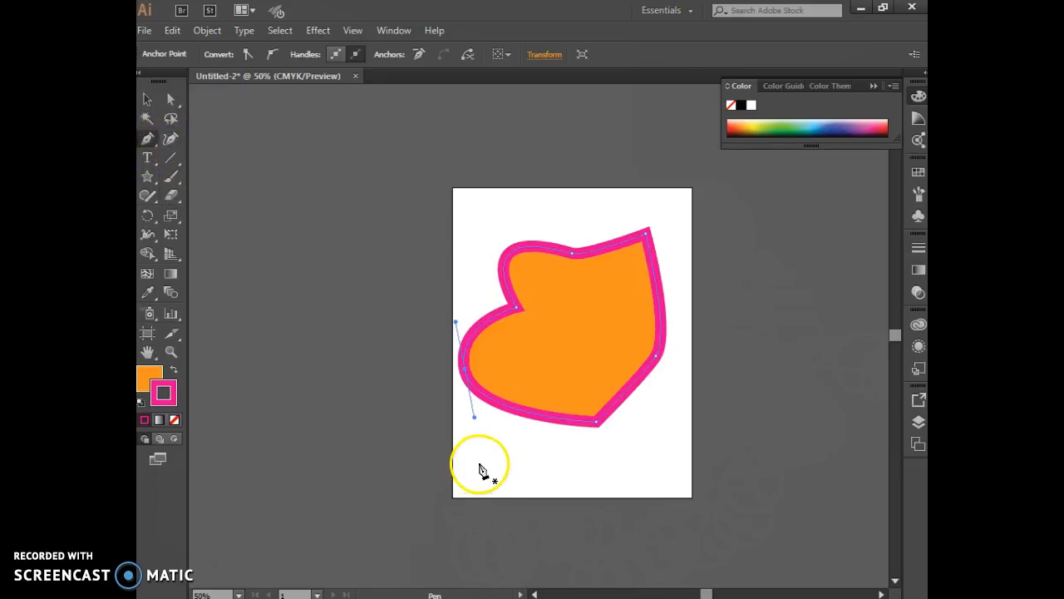
{"action": "left_click", "coordinate": [147, 99]}
{"action": "left_click", "coordinate": [562, 336]}
{"action": "left_click_drag", "start_coordinate": [561, 336], "coordinate": [314, 199]}
Step: Draw a small closed Pen path of closely spaced straight segments on the artboard's left half, tapering to a point at its lower right
{"action": "left_click", "coordinate": [147, 139]}
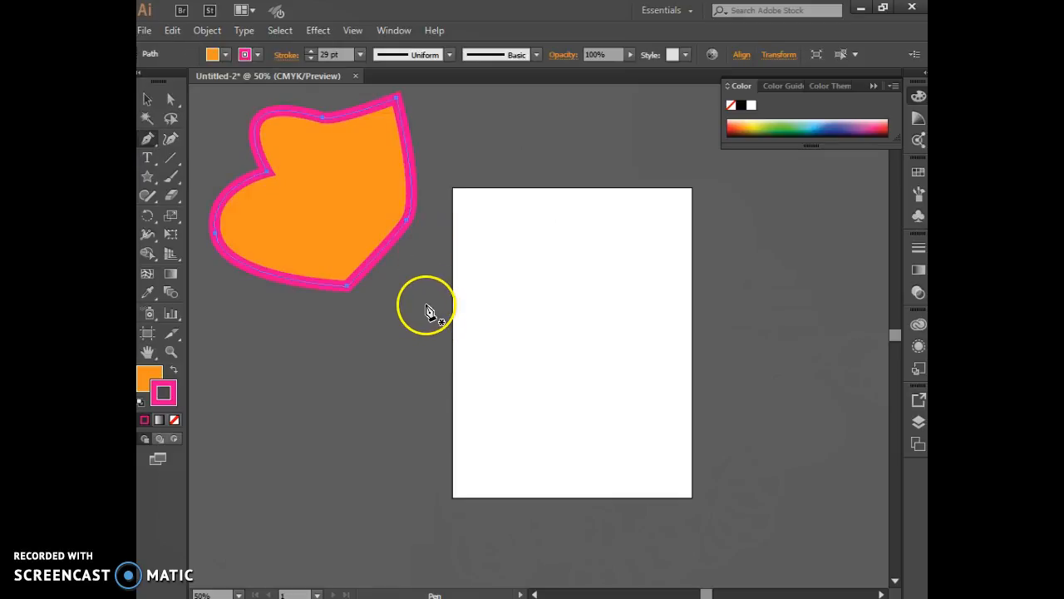
{"action": "left_click_drag", "start_coordinate": [512, 362], "coordinate": [503, 343]}
{"action": "left_click", "coordinate": [500, 336]}
{"action": "left_click", "coordinate": [501, 331]}
{"action": "left_click", "coordinate": [513, 326]}
{"action": "left_click", "coordinate": [519, 327]}
{"action": "left_click", "coordinate": [525, 328]}
{"action": "left_click", "coordinate": [531, 328]}
{"action": "left_click", "coordinate": [539, 328]}
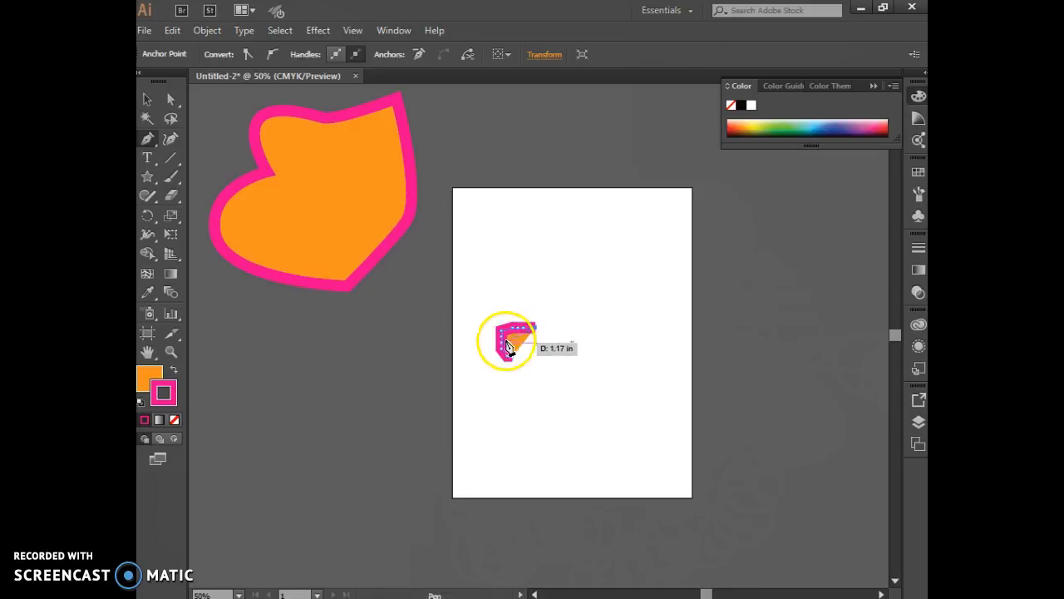
{"action": "left_click", "coordinate": [522, 332]}
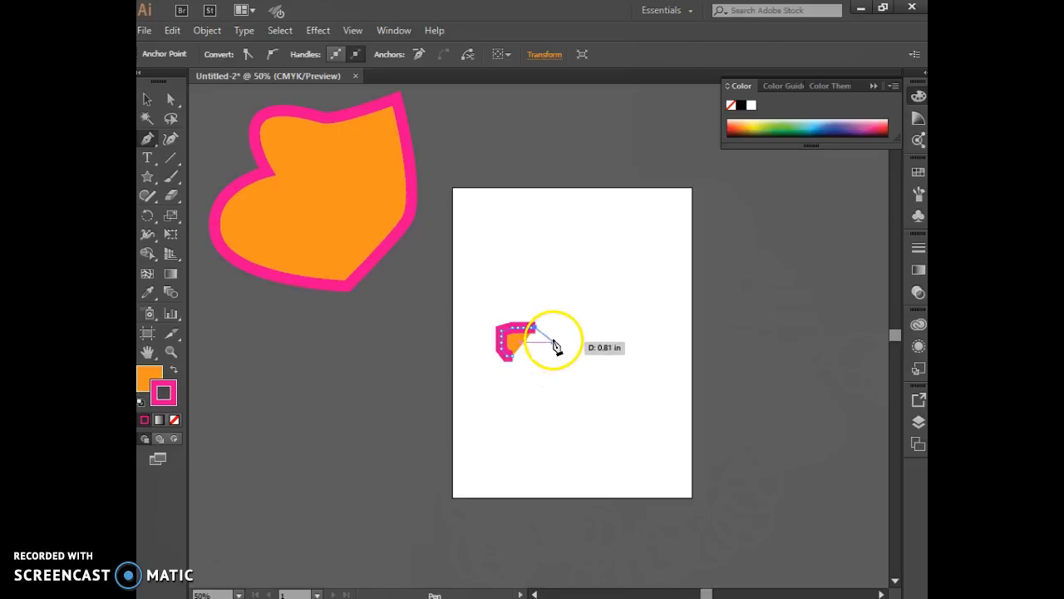
{"action": "left_click", "coordinate": [572, 373]}
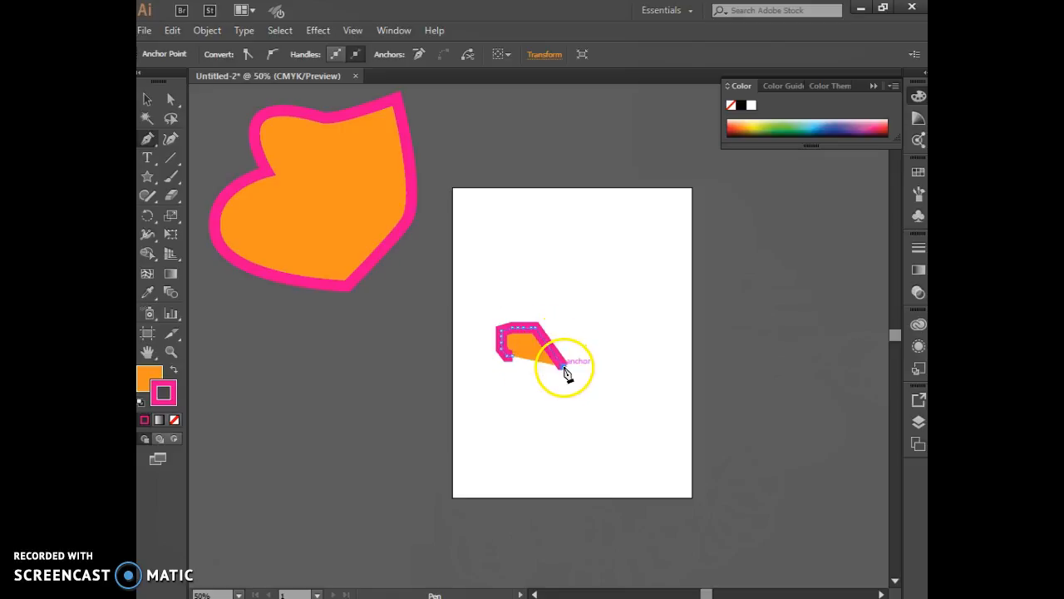
{"action": "left_click", "coordinate": [514, 358]}
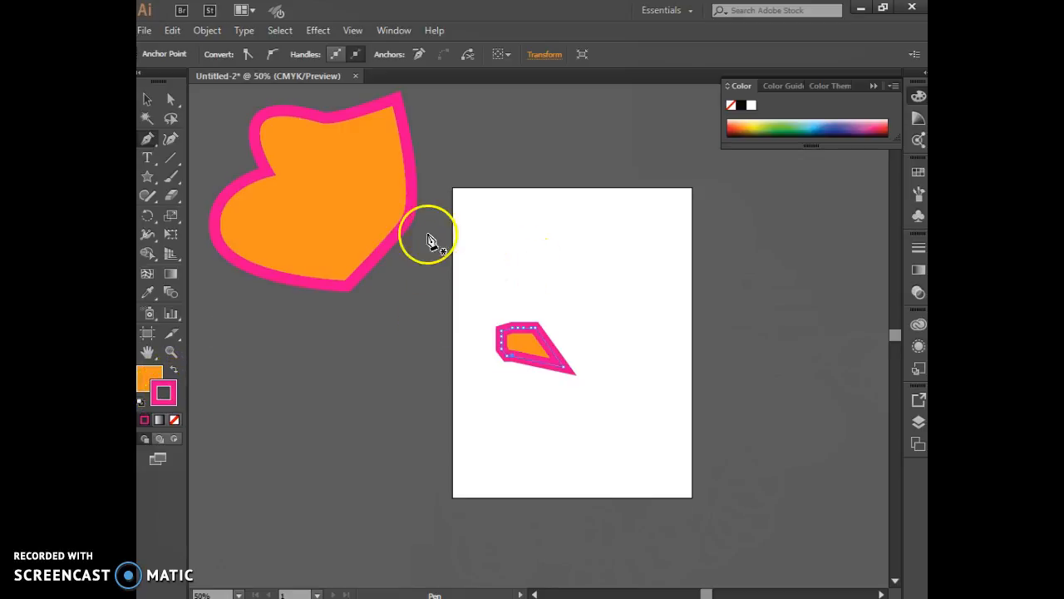
Step: Set the large off-artboard shape's stroke weight to 12 pt and its fill to None
{"action": "left_click", "coordinate": [238, 366]}
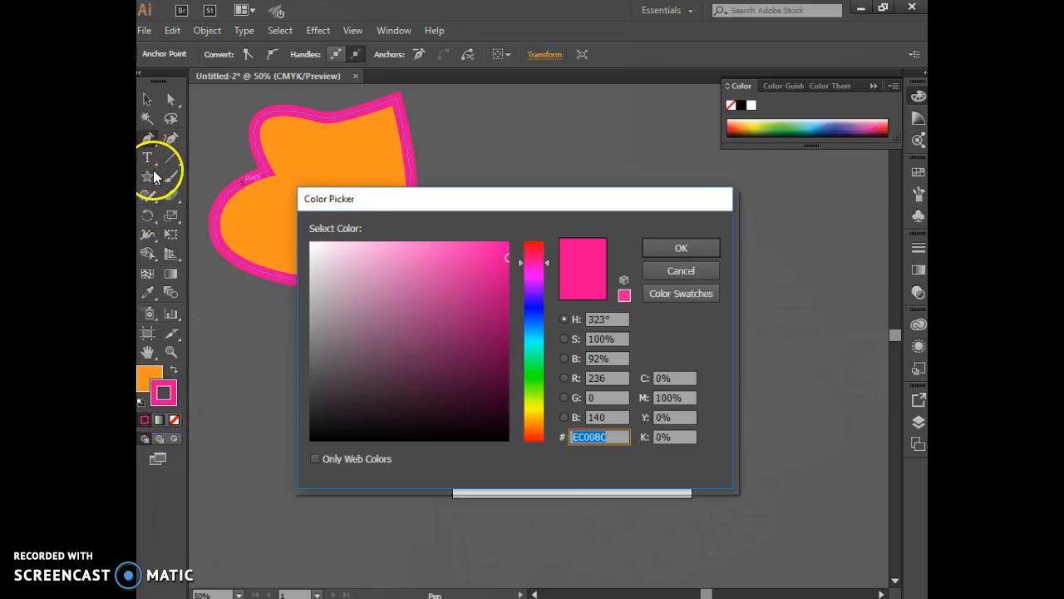
{"action": "left_click", "coordinate": [657, 271]}
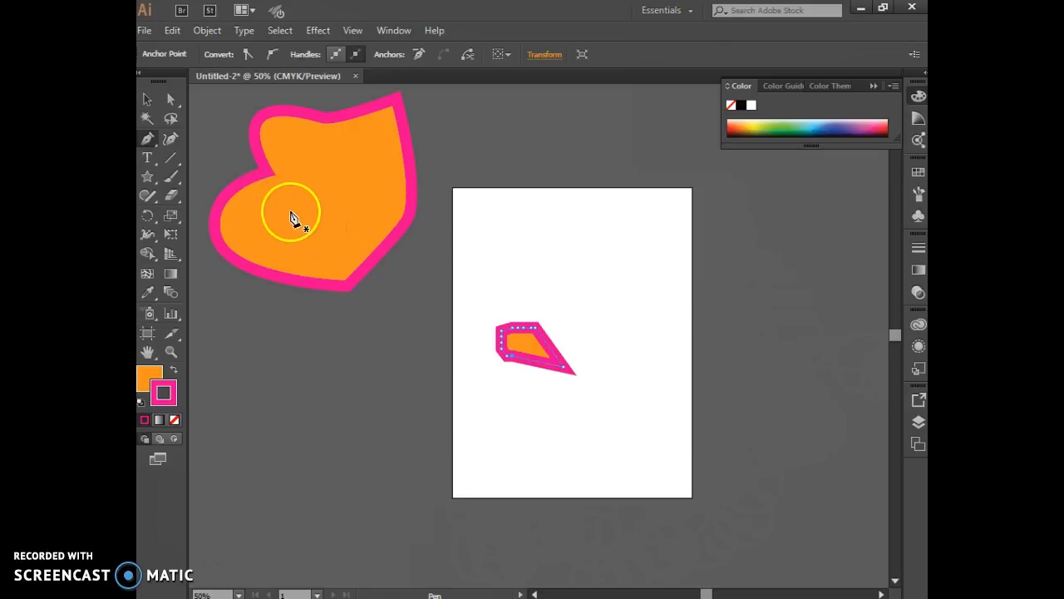
{"action": "left_click", "coordinate": [149, 101]}
{"action": "left_click", "coordinate": [223, 202]}
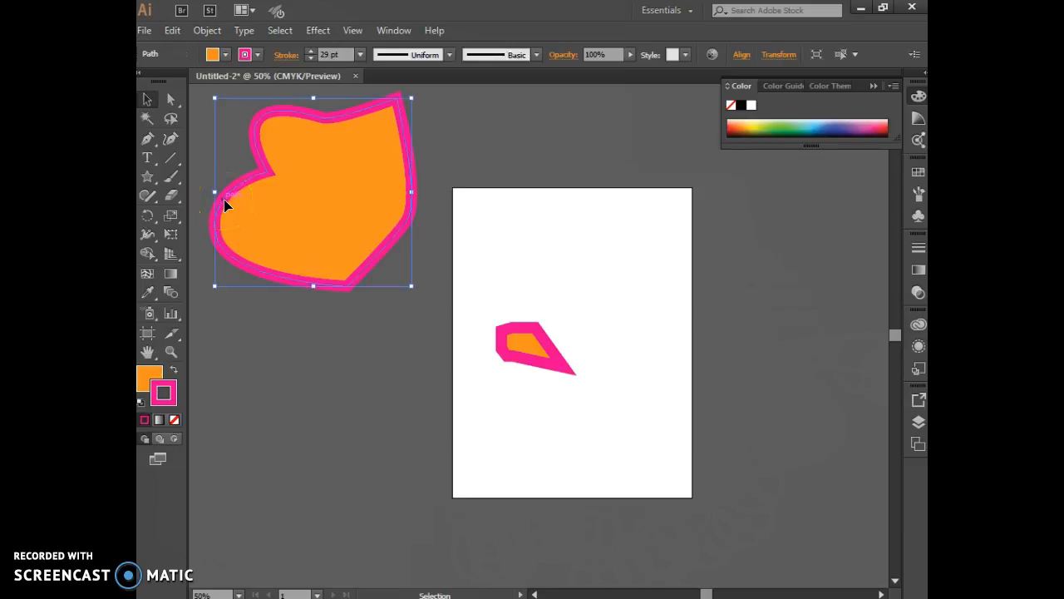
{"action": "left_click_drag", "start_coordinate": [310, 59], "coordinate": [307, 49]}
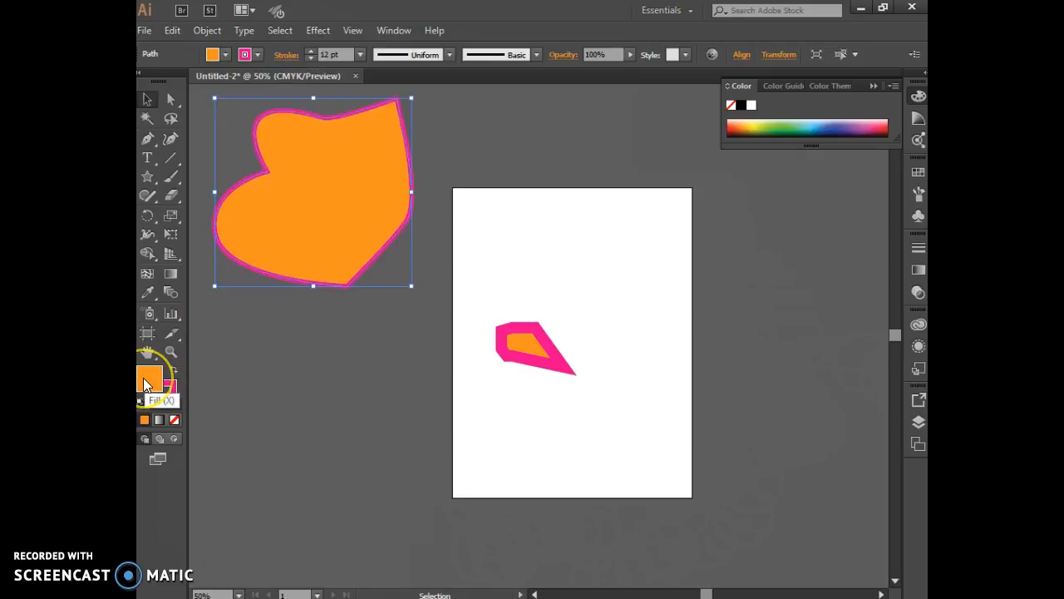
{"action": "key", "text": "x"}
{"action": "left_click", "coordinate": [176, 420]}
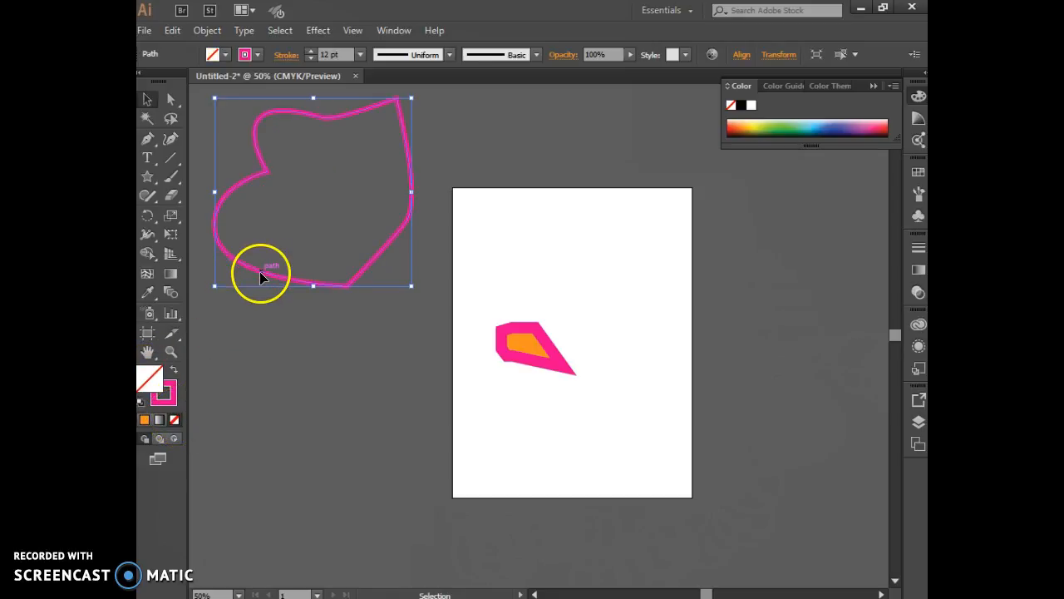
Step: Draw a closed, unfilled Pen path above the small orange shape, with straight upper edges and a curved lower right side
{"action": "left_click", "coordinate": [147, 138]}
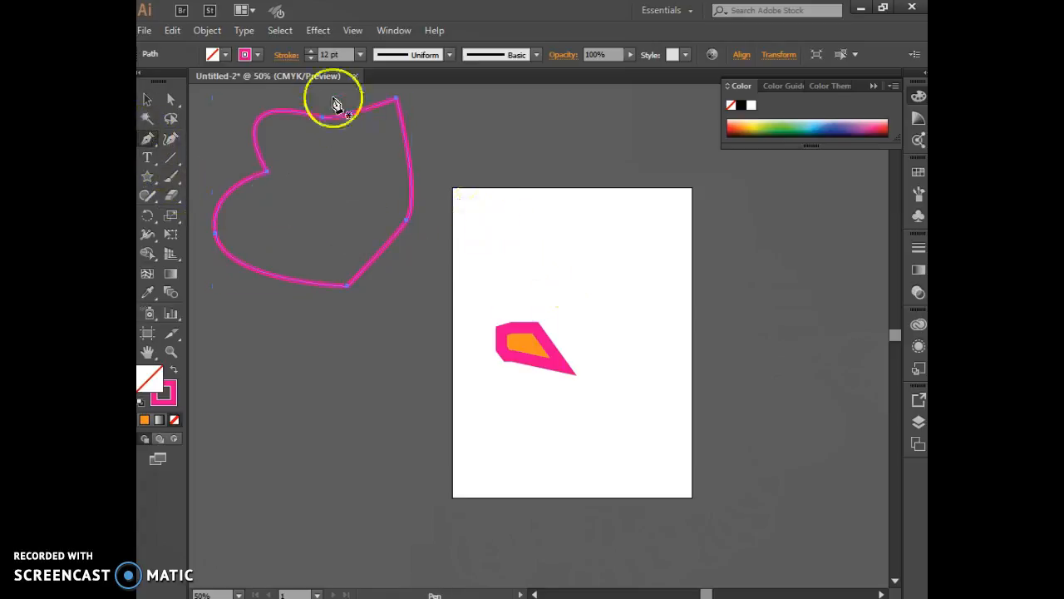
{"action": "left_click", "coordinate": [548, 260]}
{"action": "left_click_drag", "start_coordinate": [563, 241], "coordinate": [601, 249]}
{"action": "left_click", "coordinate": [599, 246]}
{"action": "left_click", "coordinate": [638, 286]}
{"action": "left_click_drag", "start_coordinate": [620, 314], "coordinate": [562, 311]}
{"action": "left_click", "coordinate": [532, 286]}
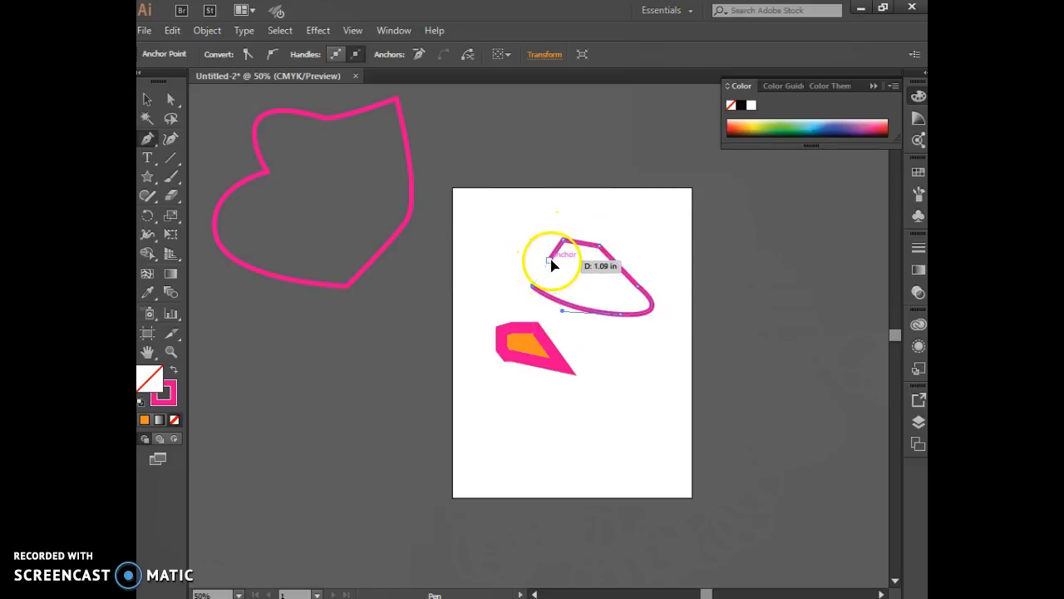
{"action": "left_click", "coordinate": [551, 261]}
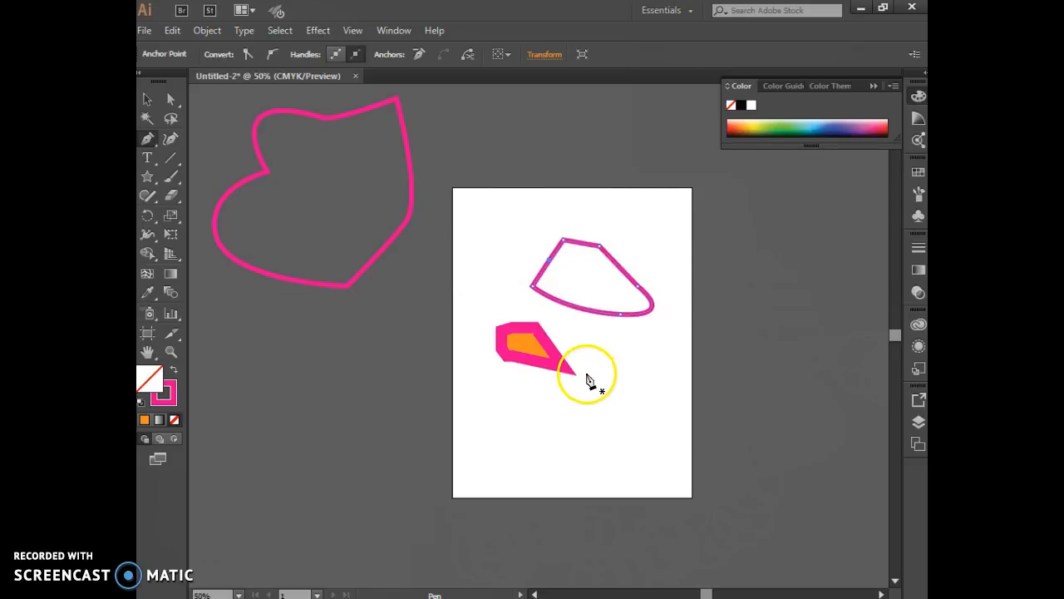